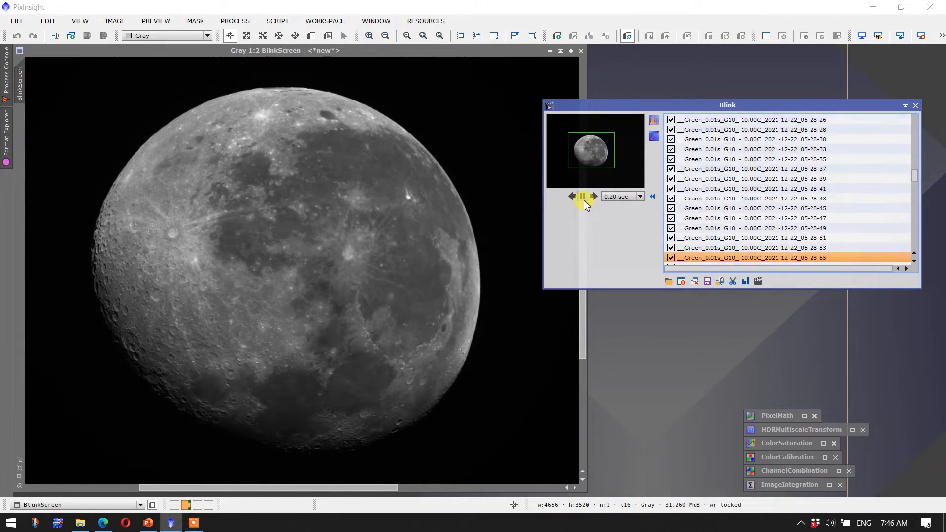
- Examine the blinking moon frames up close at the central craters and along the cratered edge
scroll(251, 224, "up", 1)
scroll(251, 227, "up", 1)
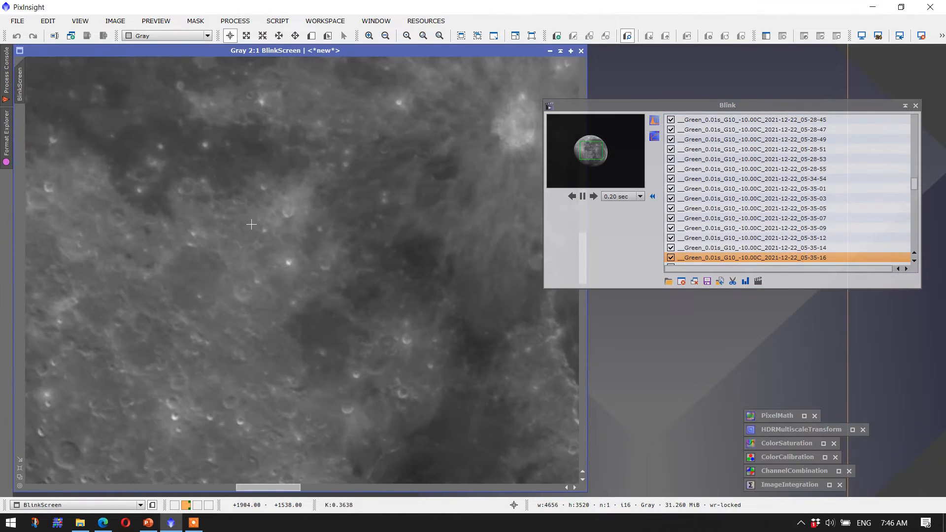
scroll(254, 259, "up", 1)
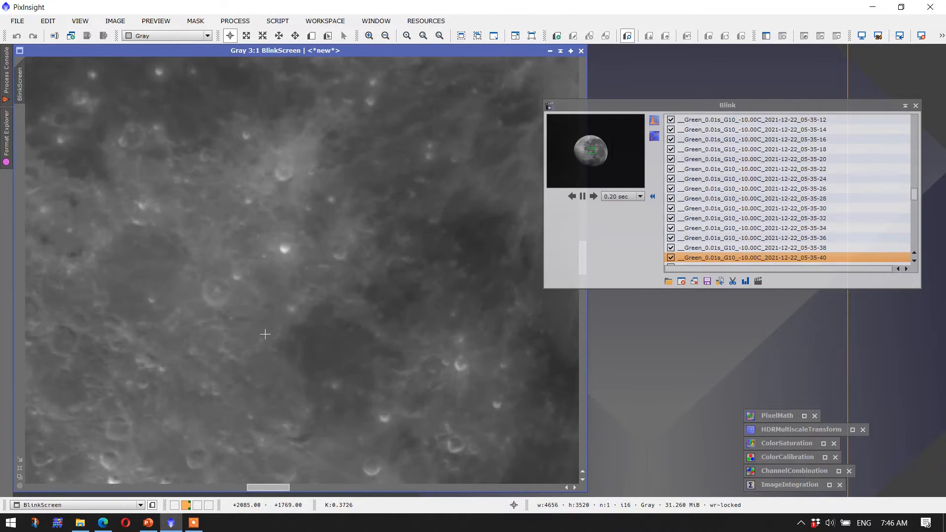
scroll(265, 331, "up", 1)
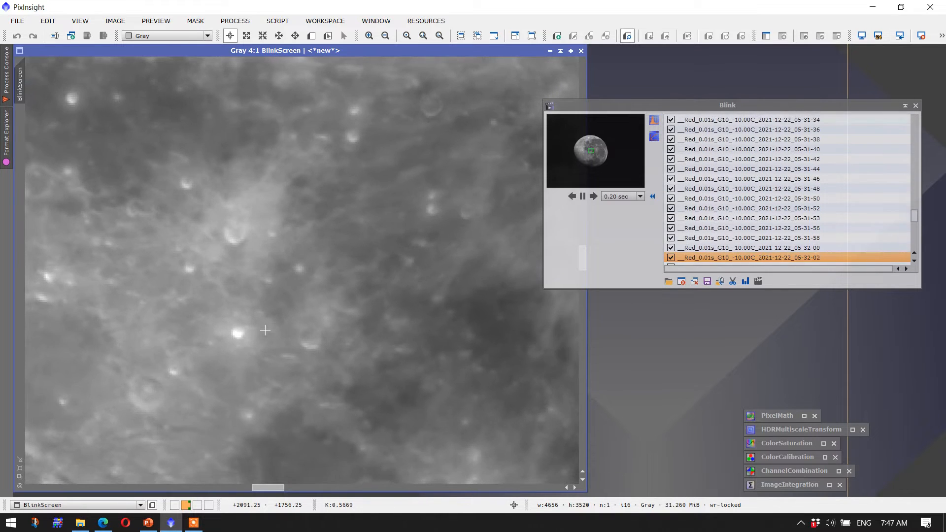
left_click_drag(261, 491, 178, 492)
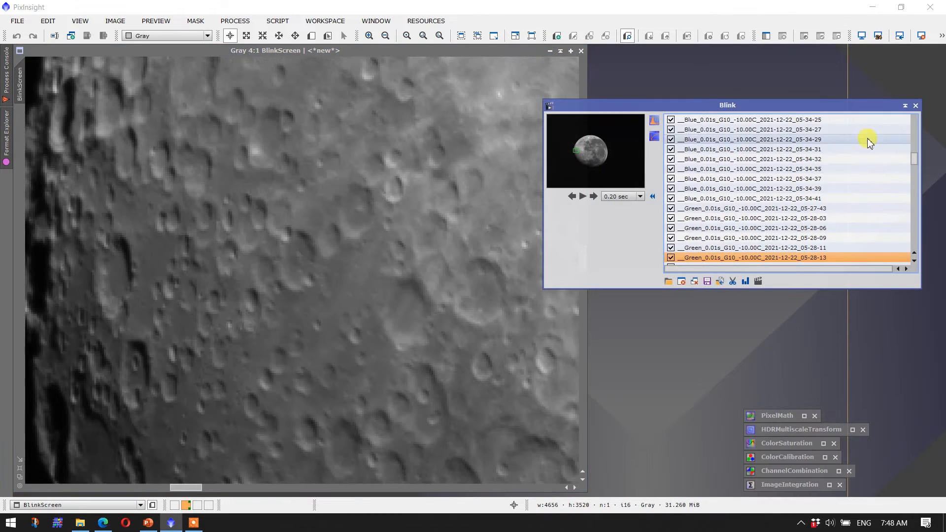
- Collapse the Blink process and its BlinkScreen image and park both in an empty corner of the workspace
left_click(905, 105)
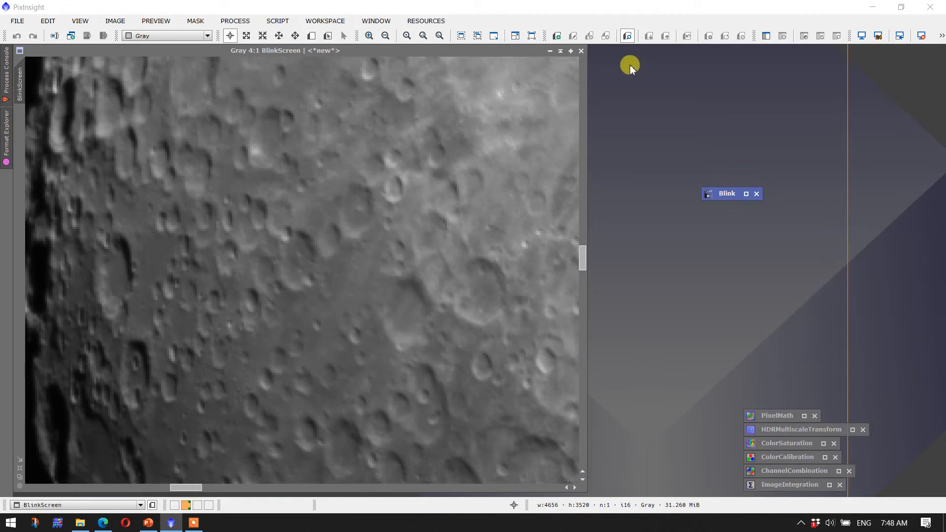
left_click(558, 51)
mouse_move(270, 268)
left_mouse_down()
mouse_move(264, 295)
mouse_move(88, 478)
left_mouse_up()
mouse_move(718, 196)
left_mouse_down()
mouse_move(293, 392)
mouse_move(47, 469)
left_mouse_up()
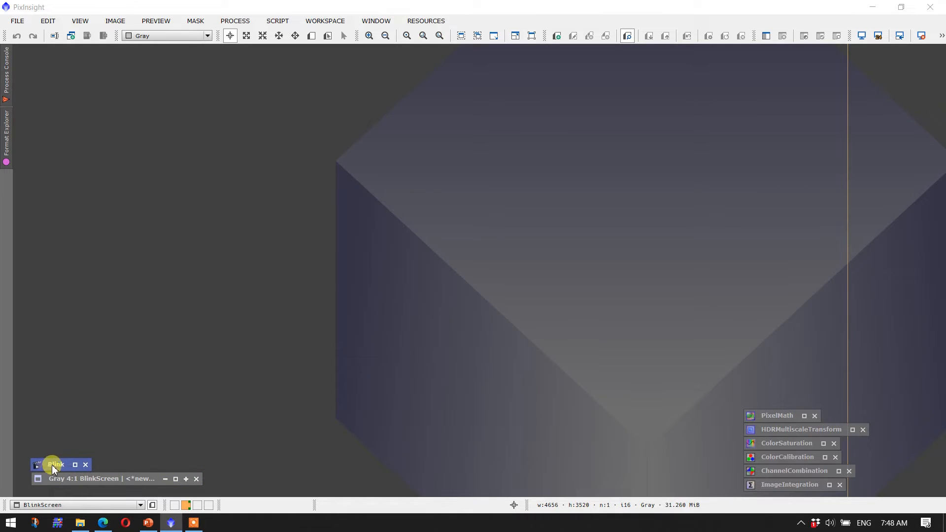
- Launch the FFTRegistration script and set REFERENCE.fits from the Moon folder as the reference image
left_click(277, 22)
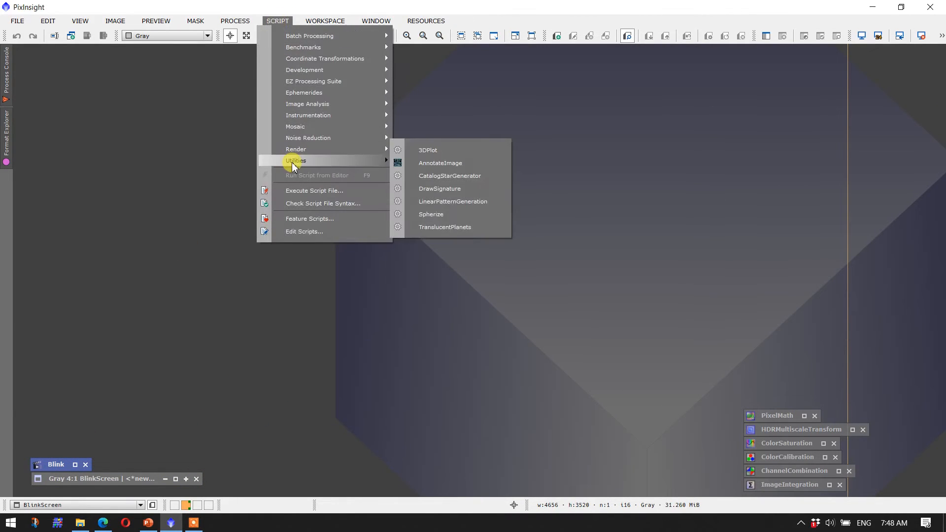
mouse_move(384, 160)
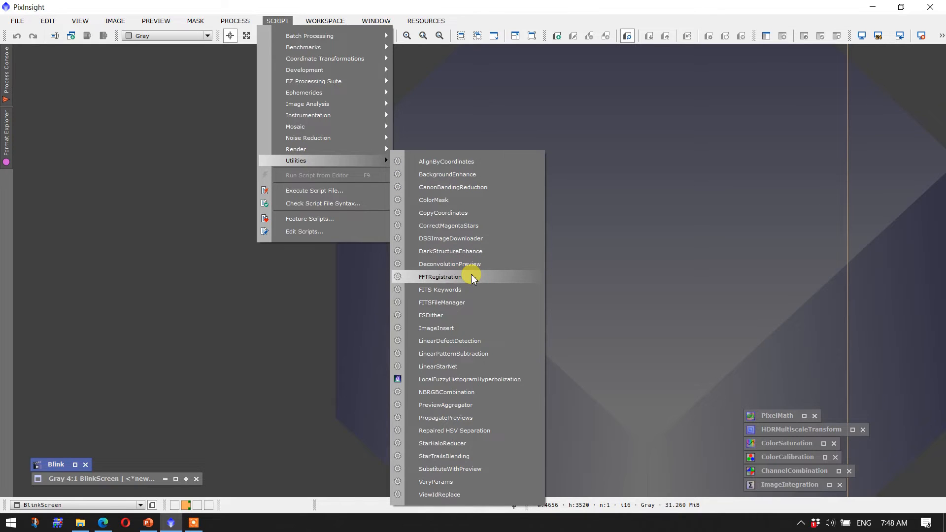
left_click(444, 277)
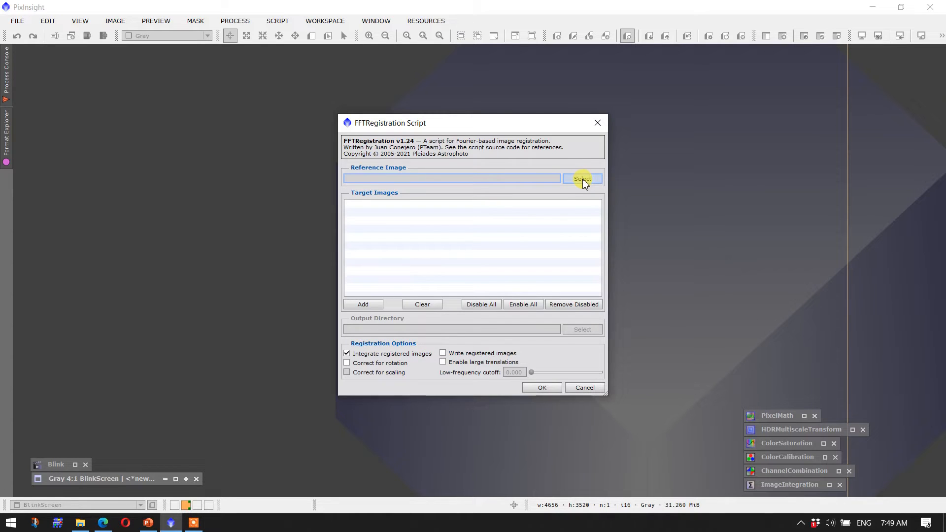
left_click(573, 179)
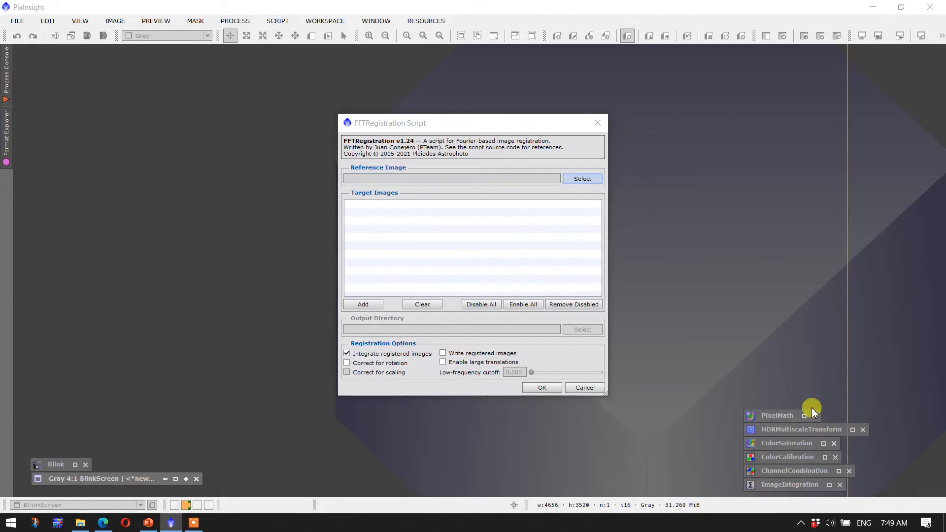
left_click_drag(904, 211, 893, 370)
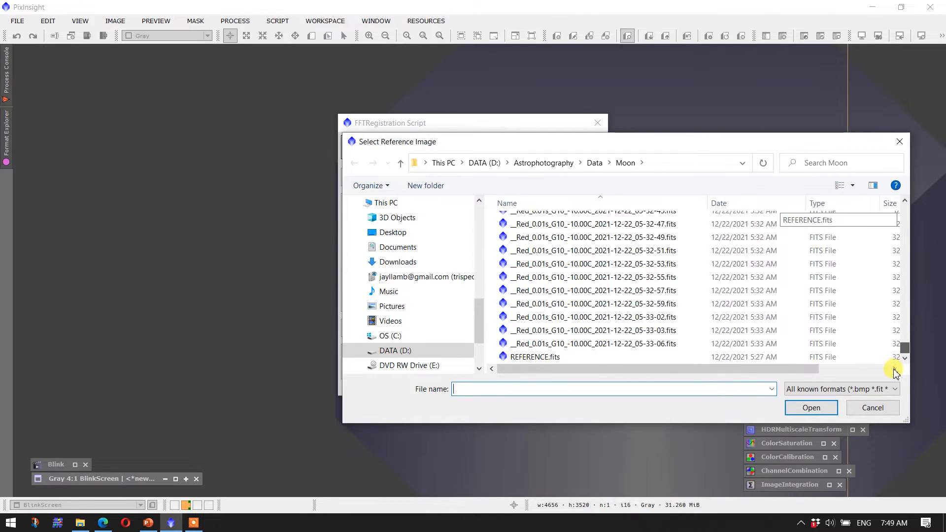
left_click(539, 357)
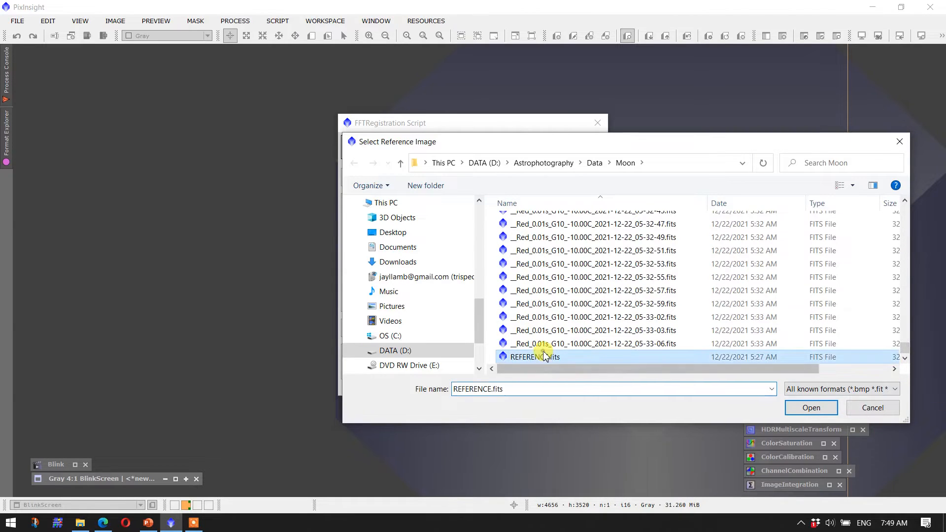
left_click(823, 411)
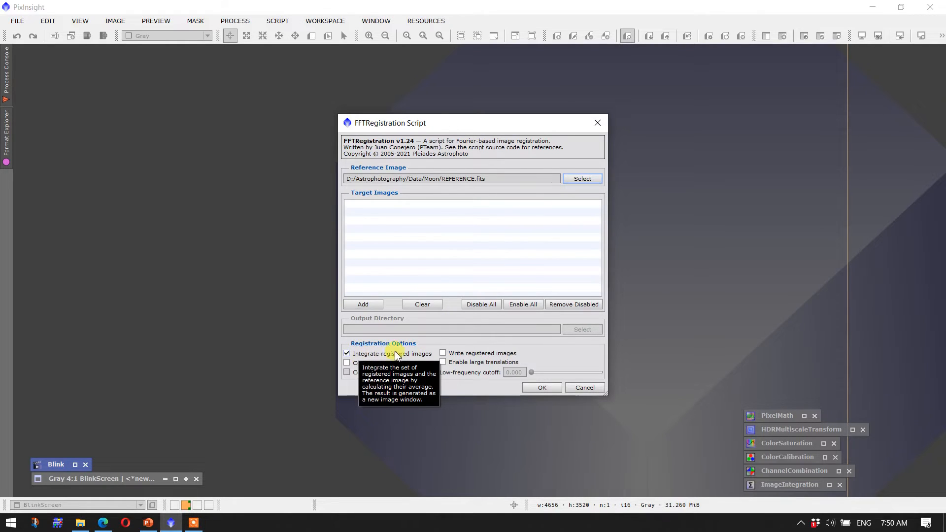
left_click(346, 354)
left_click(442, 352)
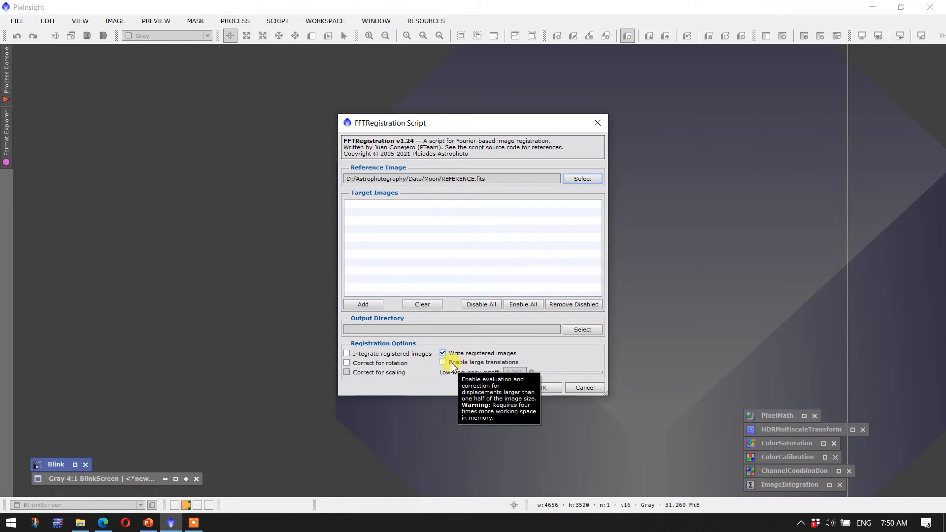
left_click(363, 355)
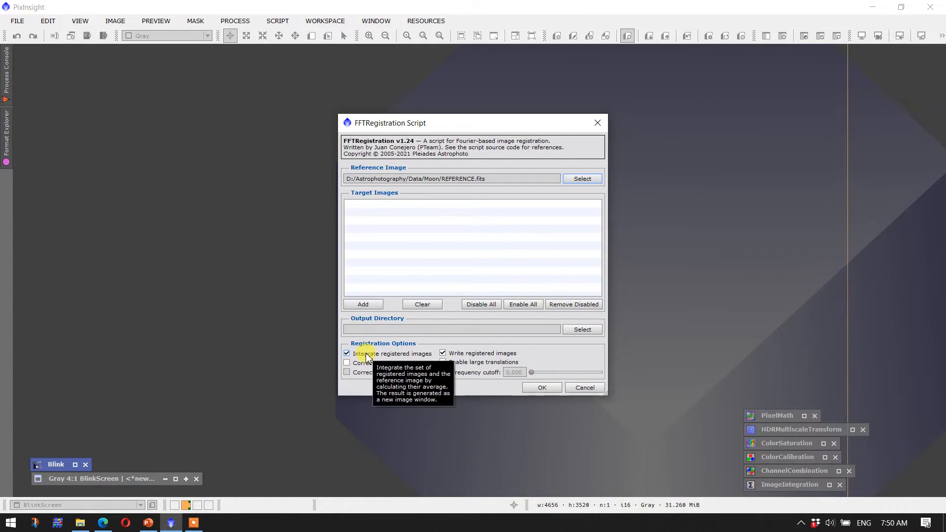
left_click(442, 353)
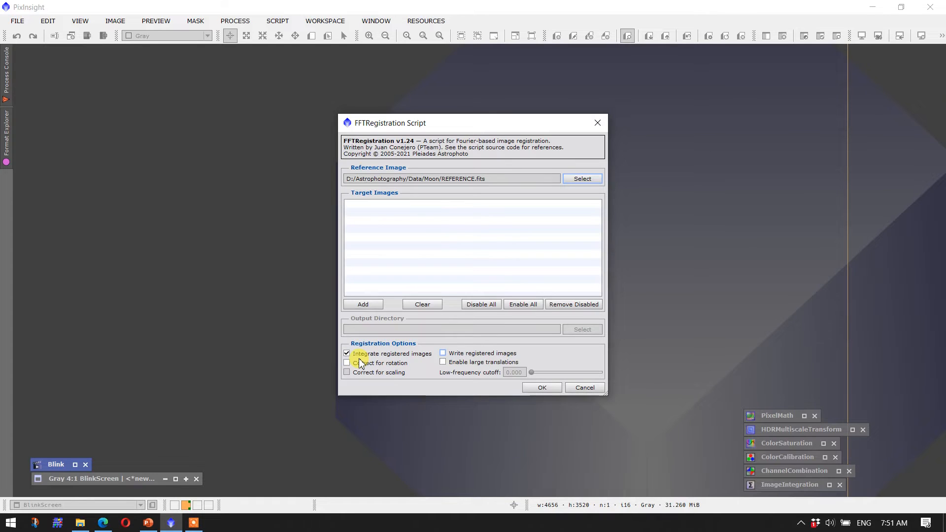
- Add all the blue-filter moon frames as target images and run the registration with integration of the registered images
left_click(372, 305)
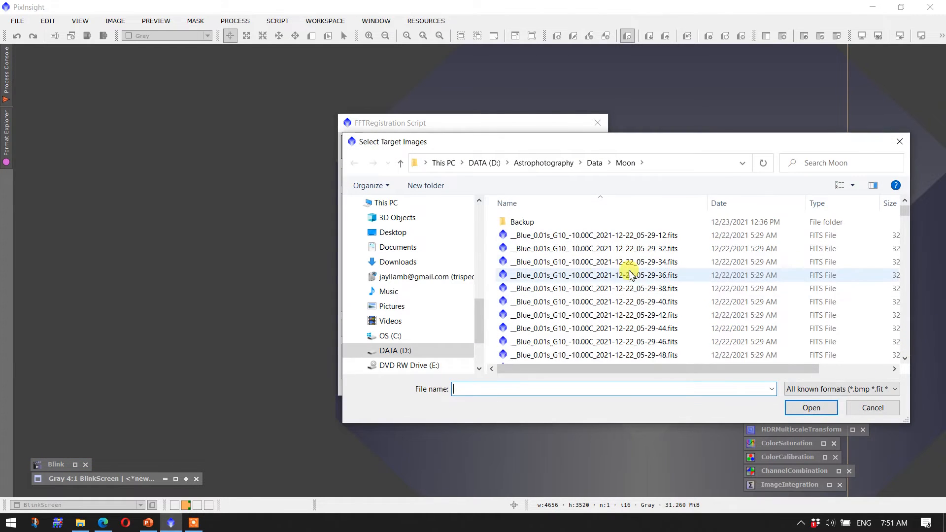
left_click(542, 237)
scroll(544, 274, "down", 15)
left_click(560, 281, "shift")
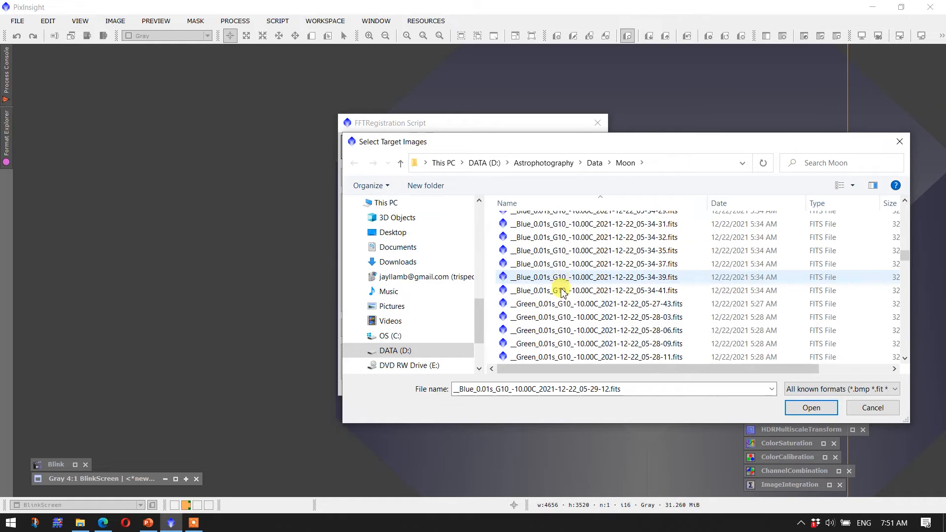
left_click(811, 408)
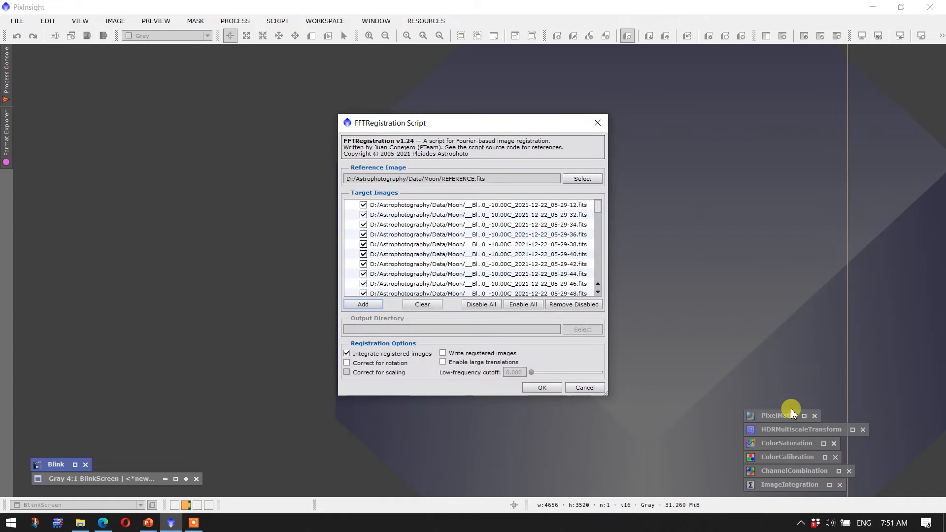
left_click(538, 387)
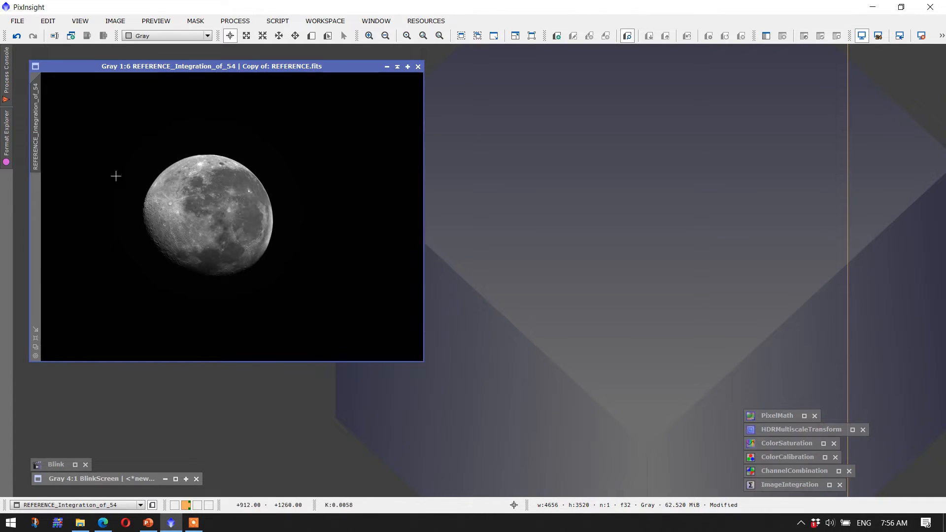
- Examine the integrated moon image up close, including the craters along the terminator, and return to the full view
scroll(170, 201, "up", 4)
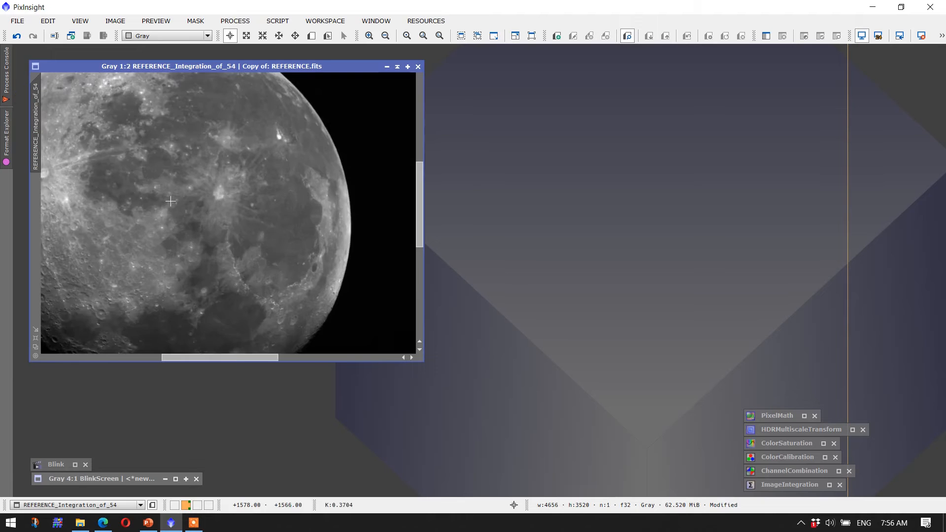
scroll(170, 201, "up", 1)
left_click_drag(220, 358, 137, 360)
scroll(171, 243, "up", 2)
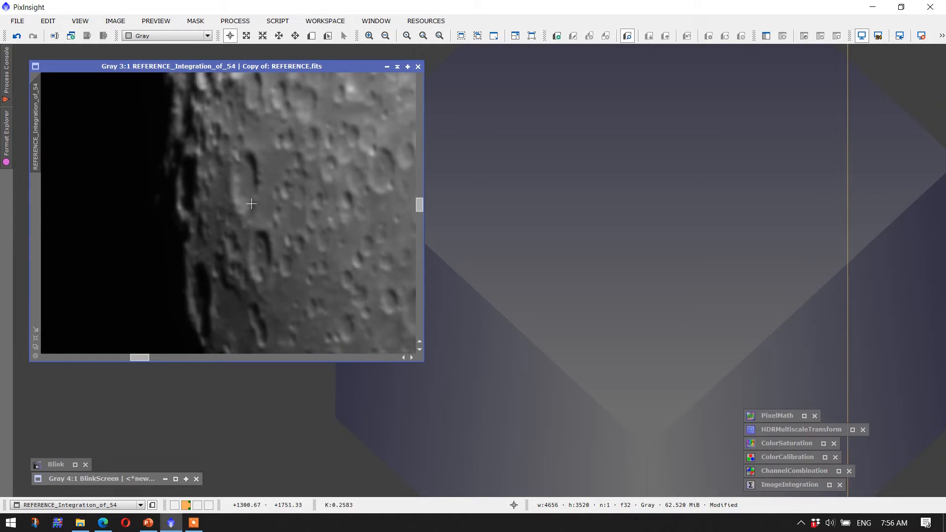
scroll(248, 225, "down", 1)
scroll(248, 224, "down", 2)
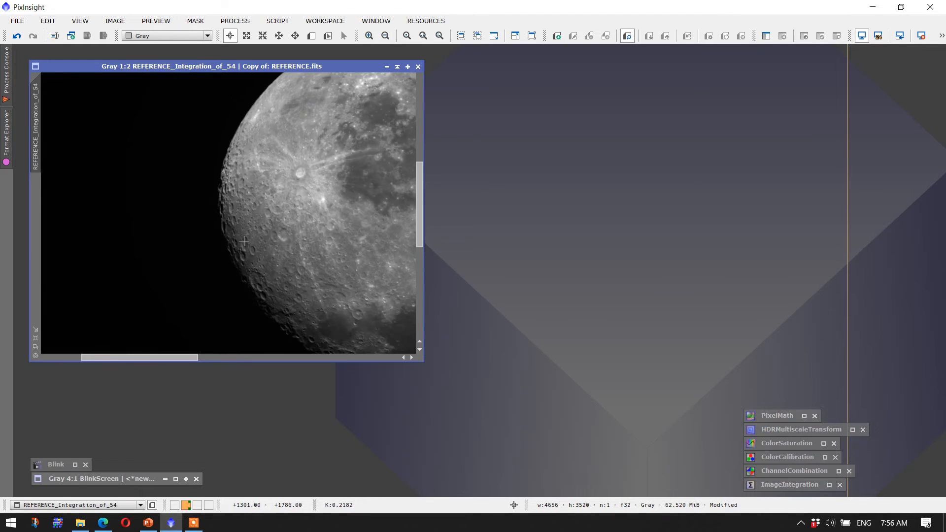
left_click(36, 347)
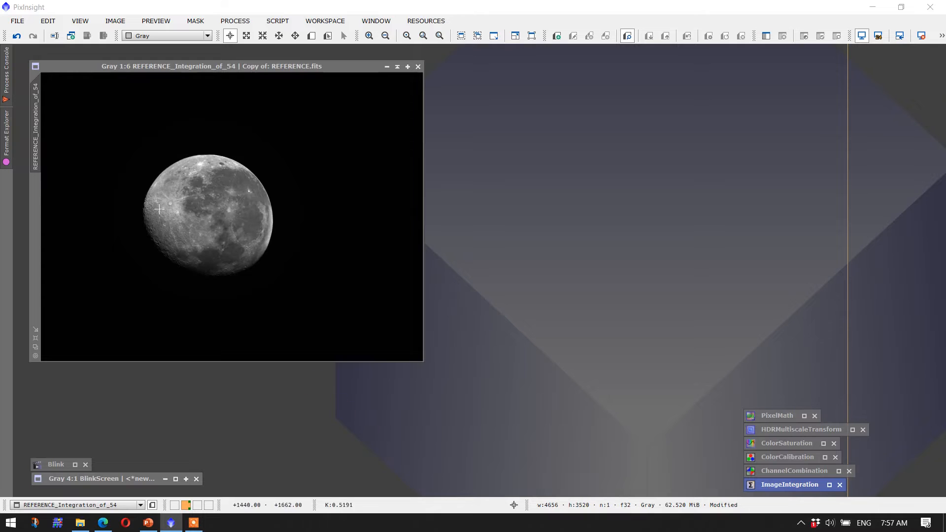
- Change the integrated image's identifier to B
double_click(35, 123)
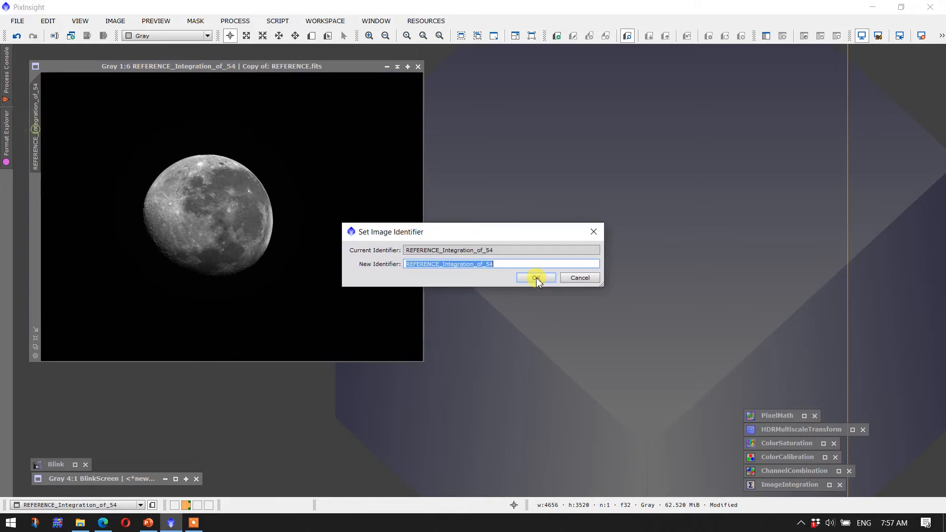
type("B")
left_click(536, 277)
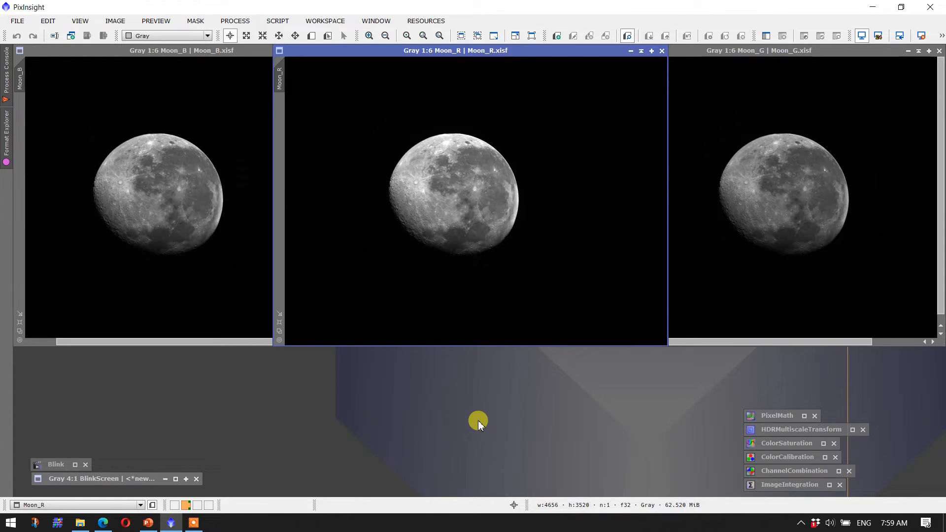
- Iconize the three moon images and combine Moon_R, Moon_G and Moon_B into a new RGB image with ChannelCombination
left_click(641, 49)
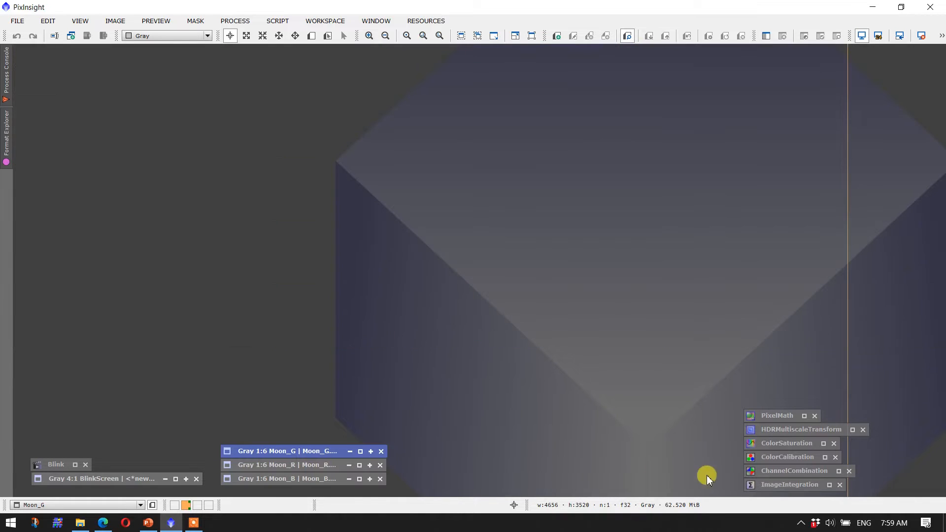
double_click(770, 472)
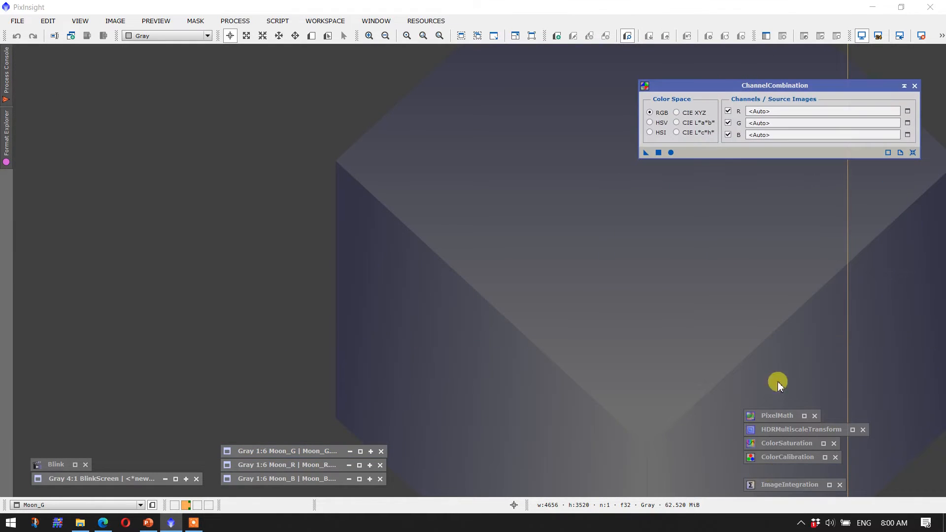
left_click(908, 111)
left_click(428, 256)
left_click(424, 279)
left_click(497, 272)
left_click(400, 257)
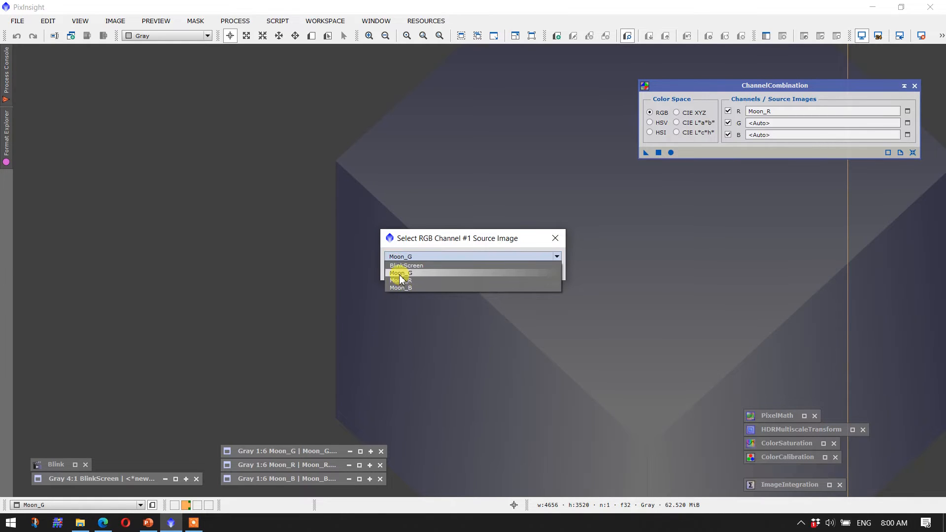
left_click(399, 274)
left_click(496, 273)
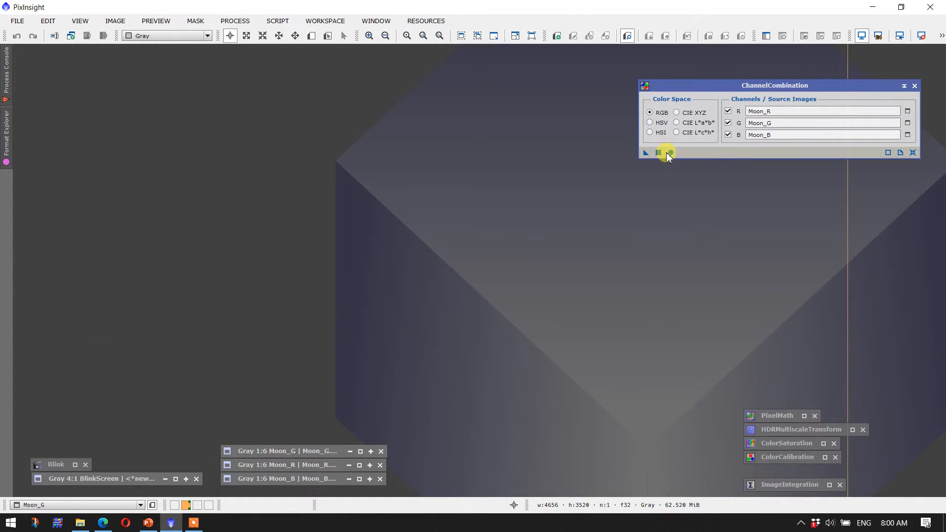
left_click(670, 153)
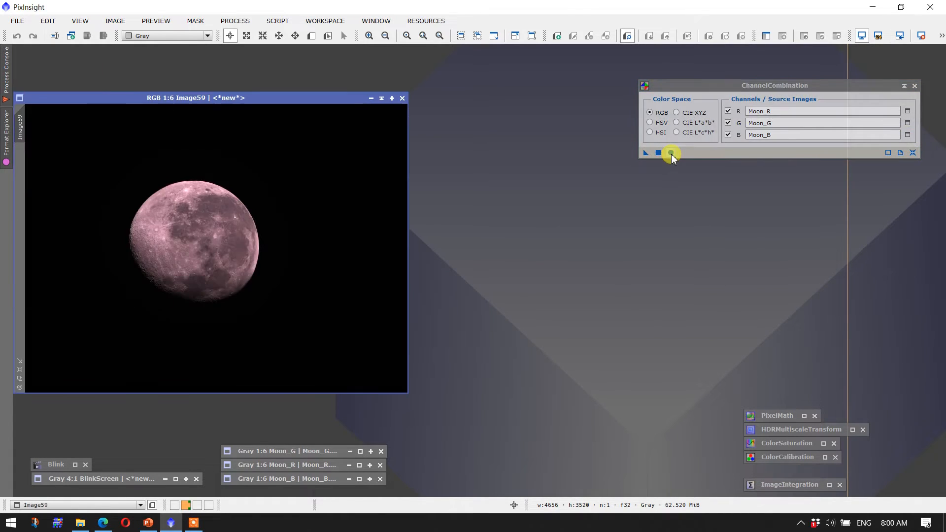
left_click(904, 86)
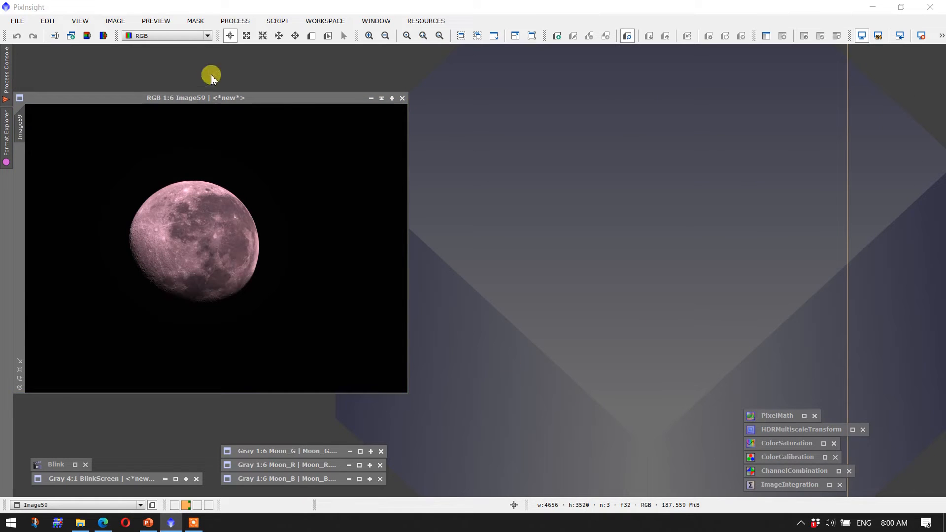
- Run ColorCalibration on the RGB moon image, using a new preview of the empty dark sky as the background reference
left_click(312, 36)
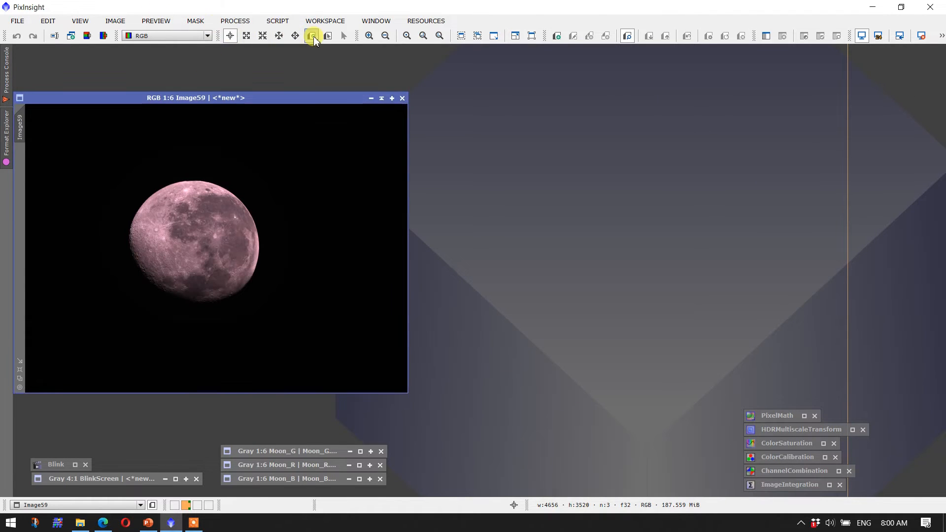
left_click_drag(304, 124, 389, 221)
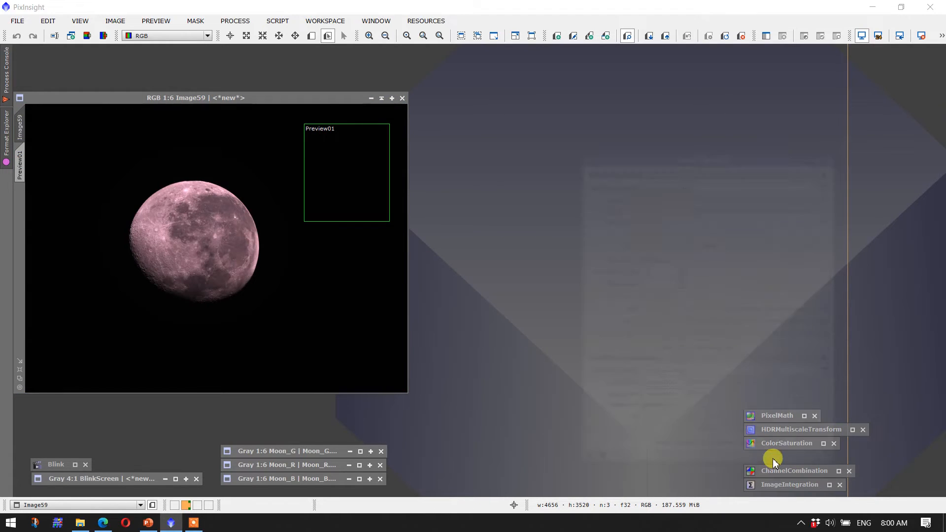
double_click(771, 458)
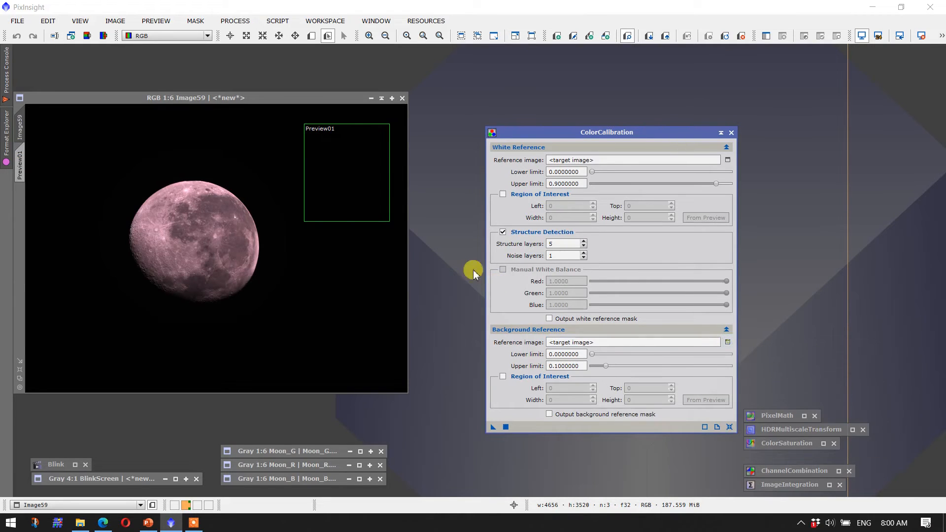
left_click(409, 246)
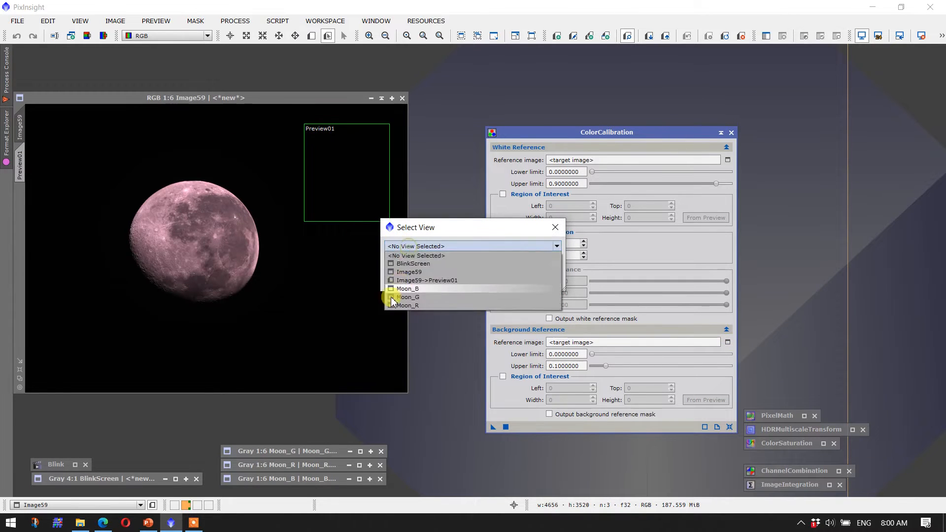
left_click(409, 280)
left_click_drag(493, 427, 349, 330)
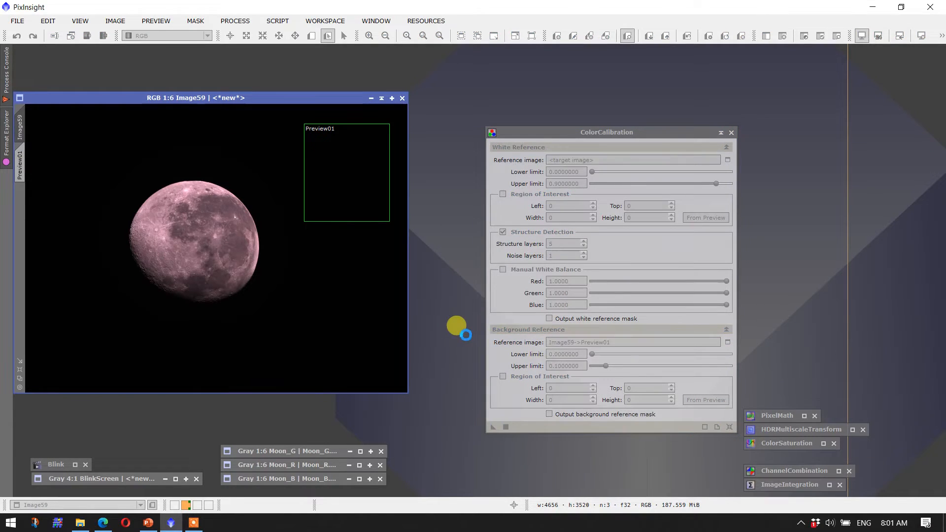
left_click(721, 132)
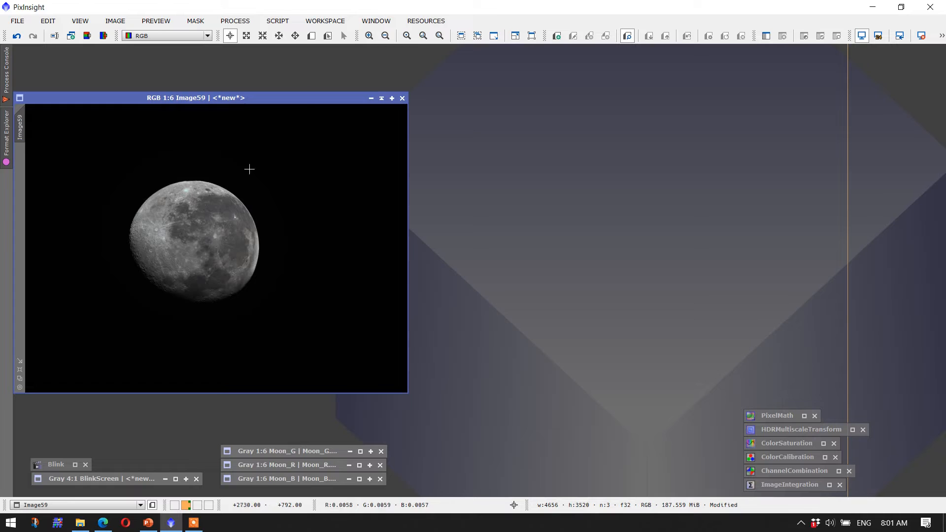
- Create one preview around the whole moon and a smaller one over the terminator craters, and open HDRMultiscaleTransform
left_click(311, 36)
left_click_drag(114, 172, 277, 310)
left_click(311, 40)
left_click_drag(119, 215, 184, 266)
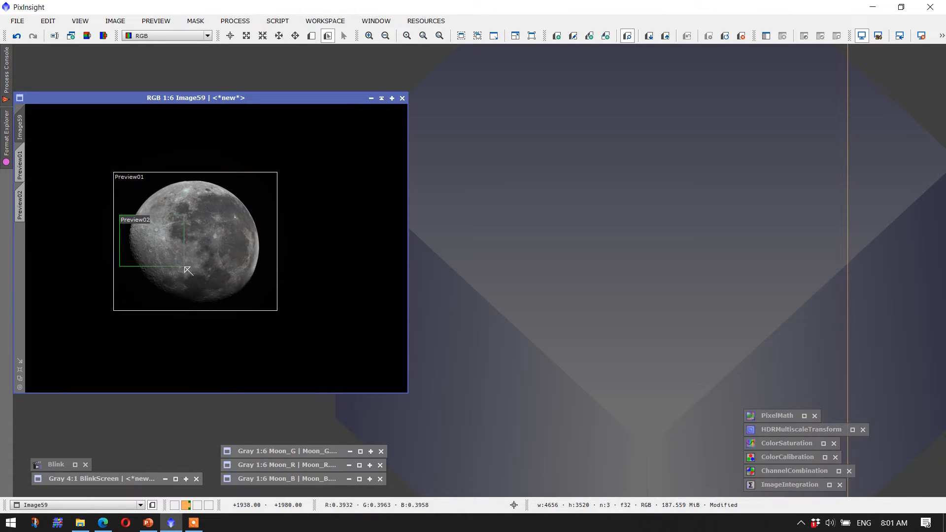
double_click(786, 430)
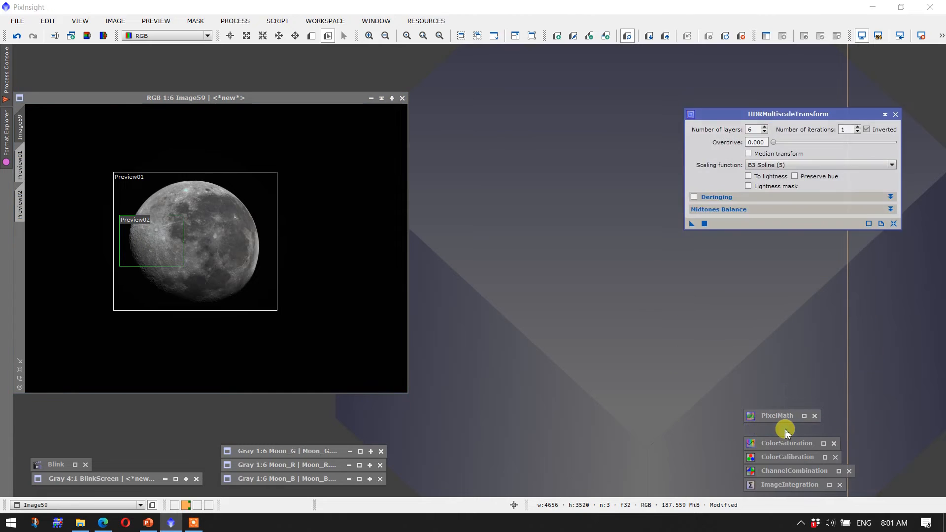
- Examine the brightest crater and the surrounding bright spots in Preview01 at high magnification, and return to the full moon
left_click(18, 162)
left_click_drag(85, 389, 140, 404)
scroll(206, 167, "up", 2)
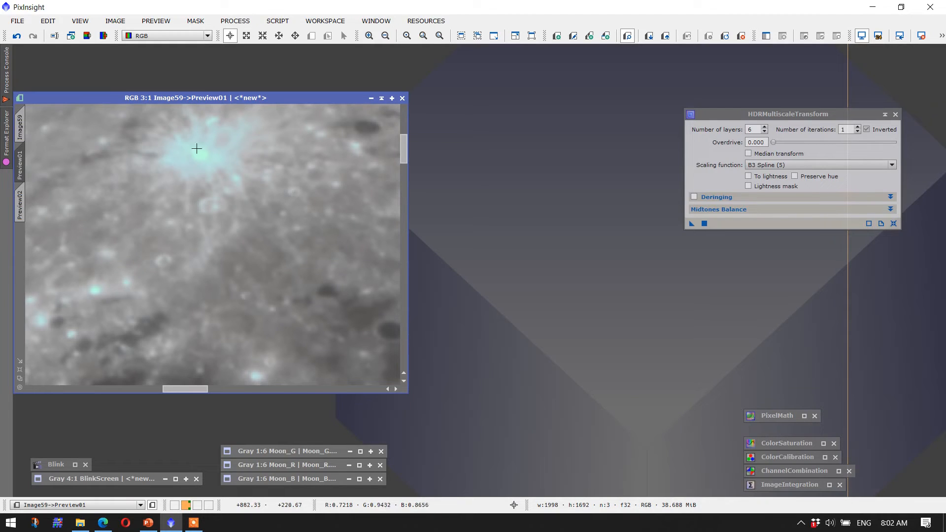
left_click(210, 391)
left_click(253, 386)
left_click(194, 389)
left_click_drag(194, 390, 179, 392)
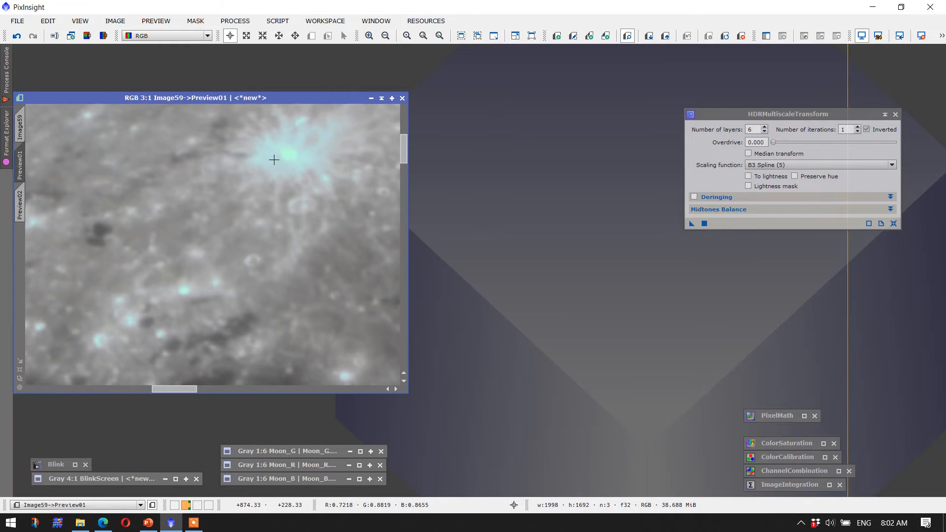
left_click_drag(186, 391, 173, 395)
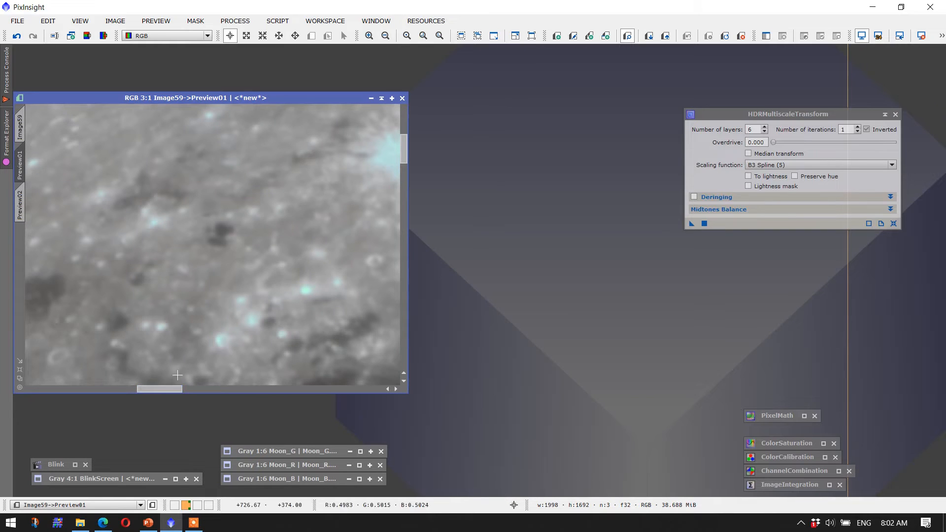
scroll(208, 312, "down", 3)
scroll(207, 312, "down", 1)
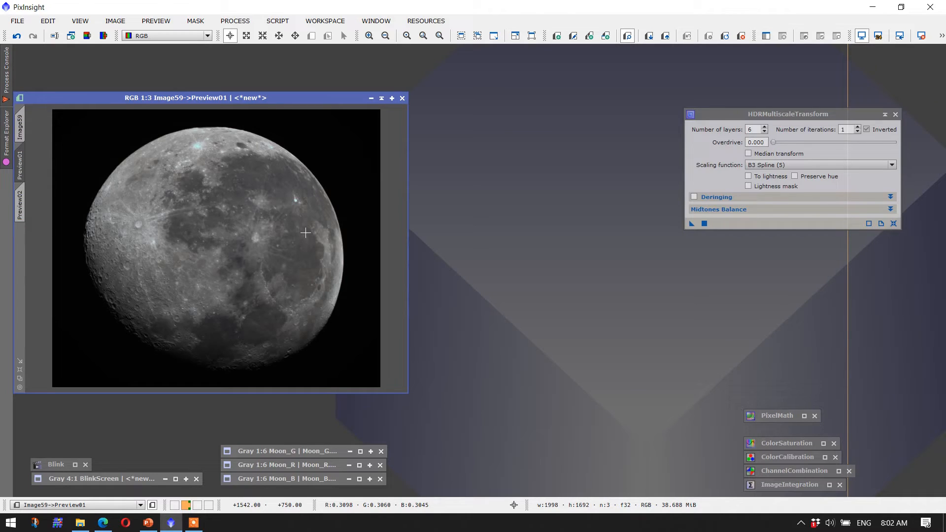
- Test HDRMultiscaleTransform on Preview01 with 4 layers and with 6 layers
left_click(765, 132)
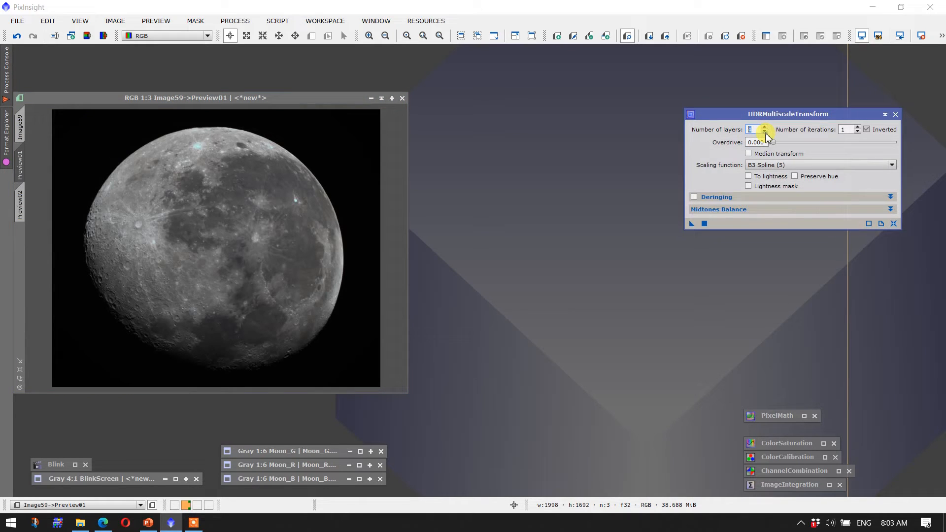
left_click(692, 225)
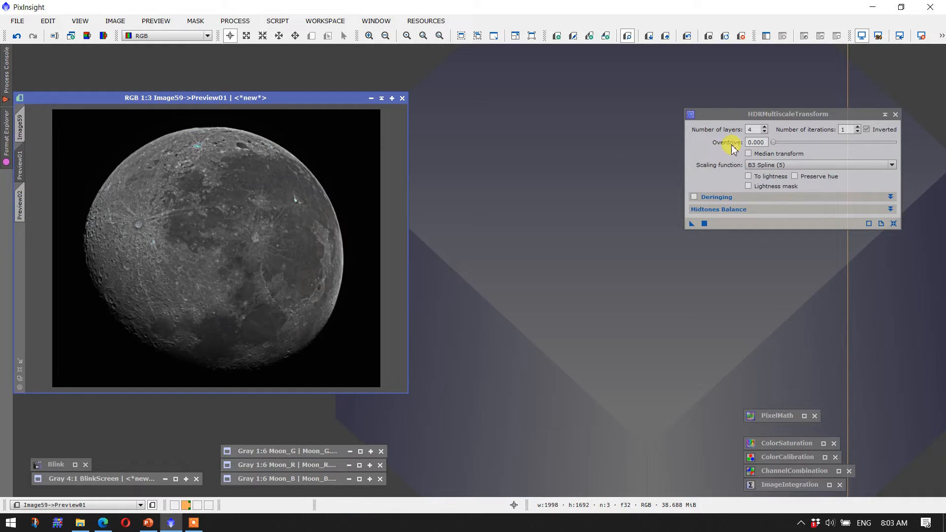
left_click(764, 127)
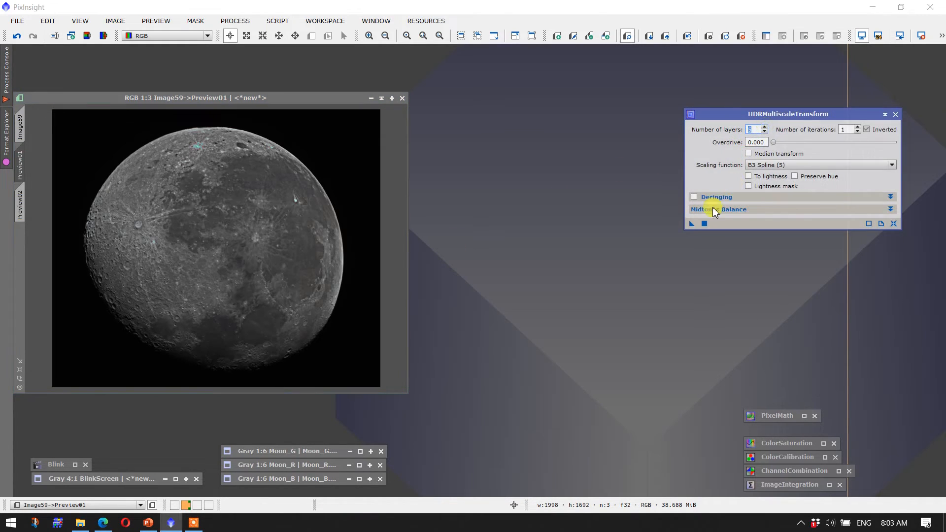
left_click_drag(690, 222, 382, 229)
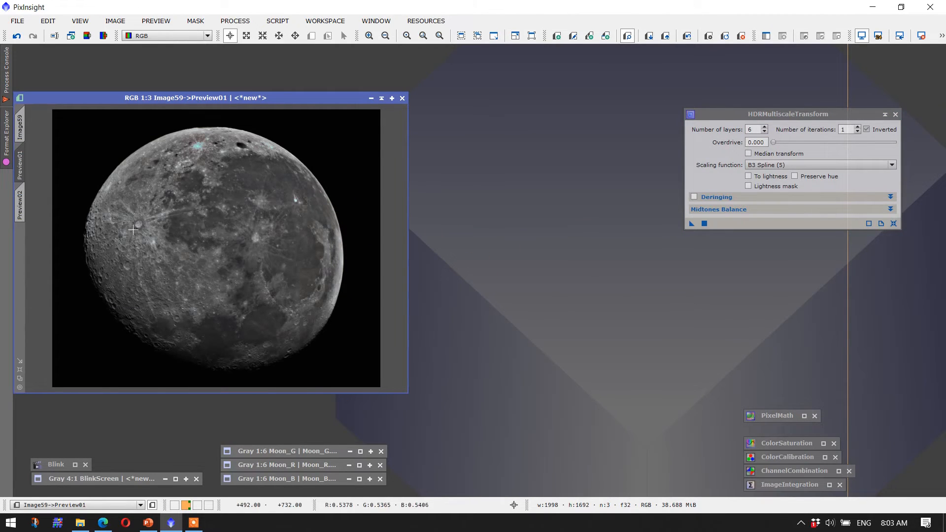
- Inspect Preview01 up close, apply the 6-layer HDRMultiscaleTransform to Preview02, and return to Preview01
scroll(133, 230, "up", 2)
left_click_drag(212, 389, 93, 391)
scroll(157, 252, "down", 2)
left_click(19, 204)
left_click(557, 213)
left_click_drag(691, 223, 268, 226)
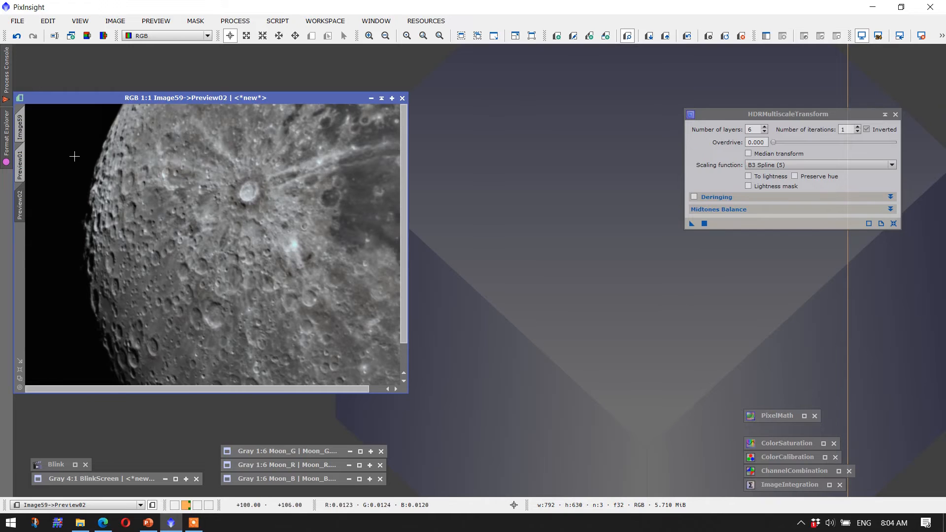
left_click(22, 155)
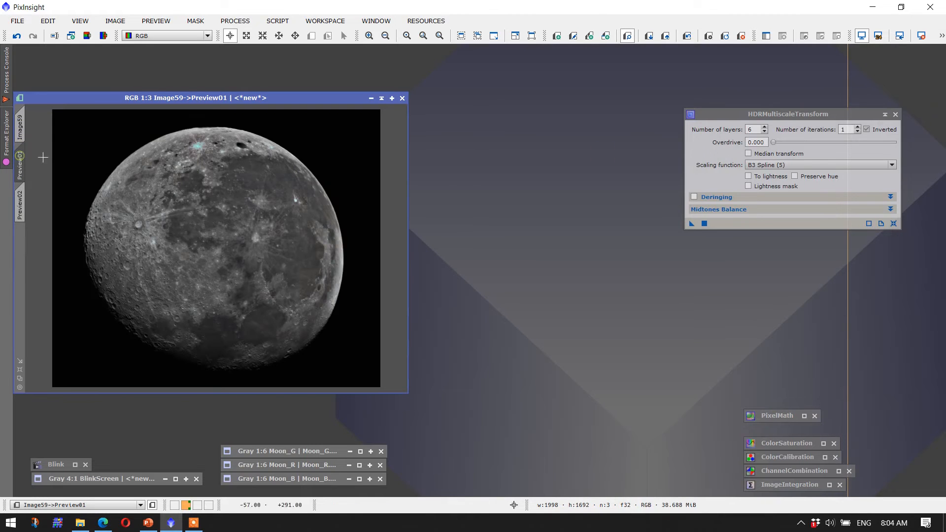
- Test HDRMultiscaleTransform on Preview01 with 7, 8 and 9 layers, and reset the number of layers to 6
left_click(765, 128)
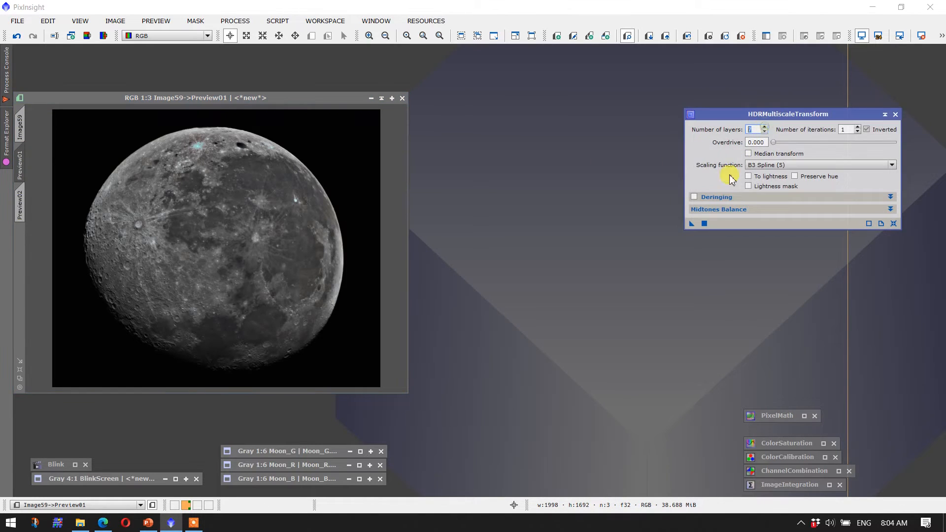
left_click(691, 224)
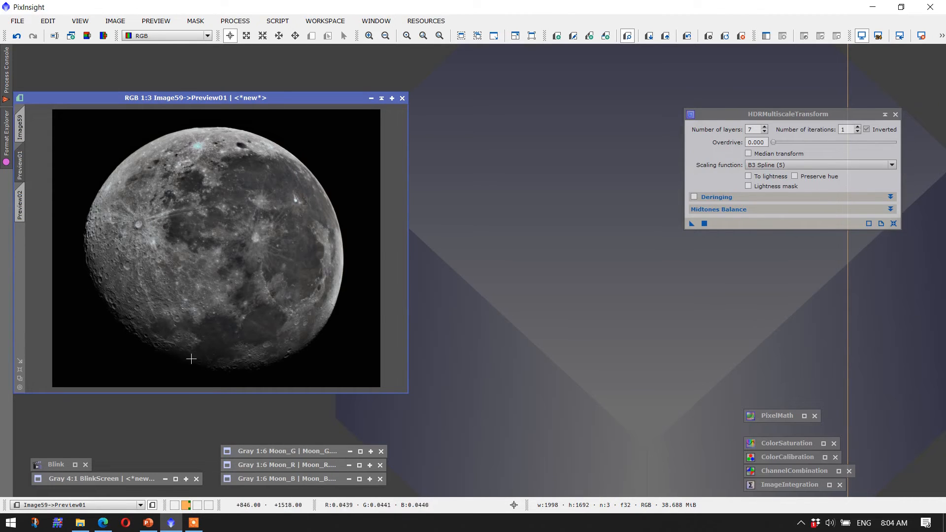
left_click(764, 126)
left_click_drag(692, 224, 285, 270)
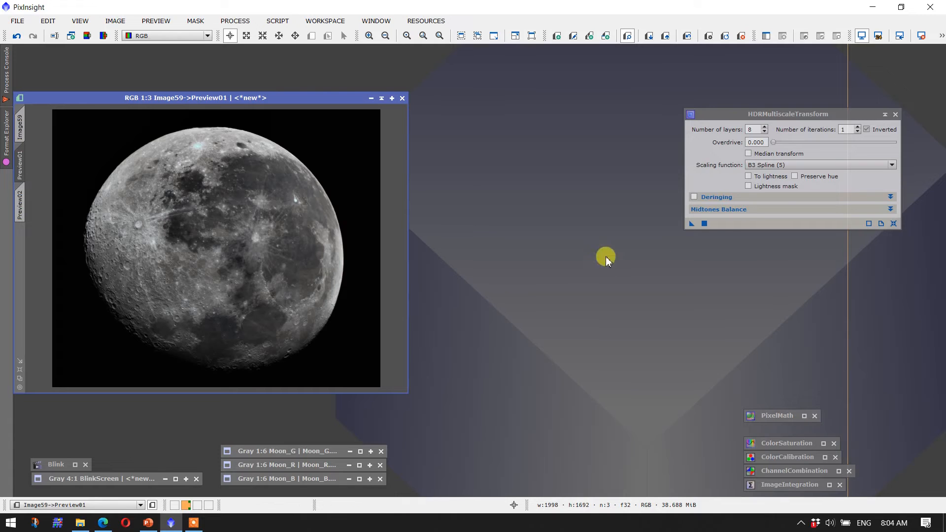
left_click(765, 127)
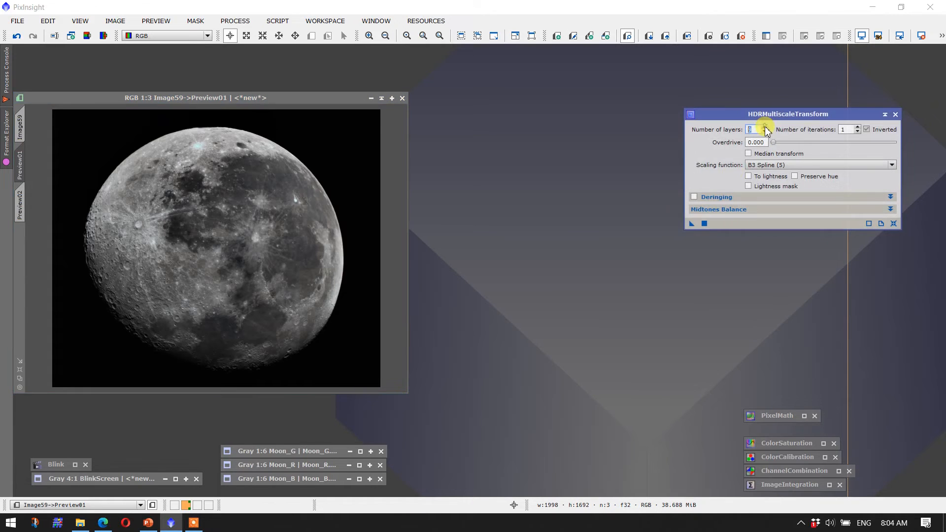
left_click(692, 225)
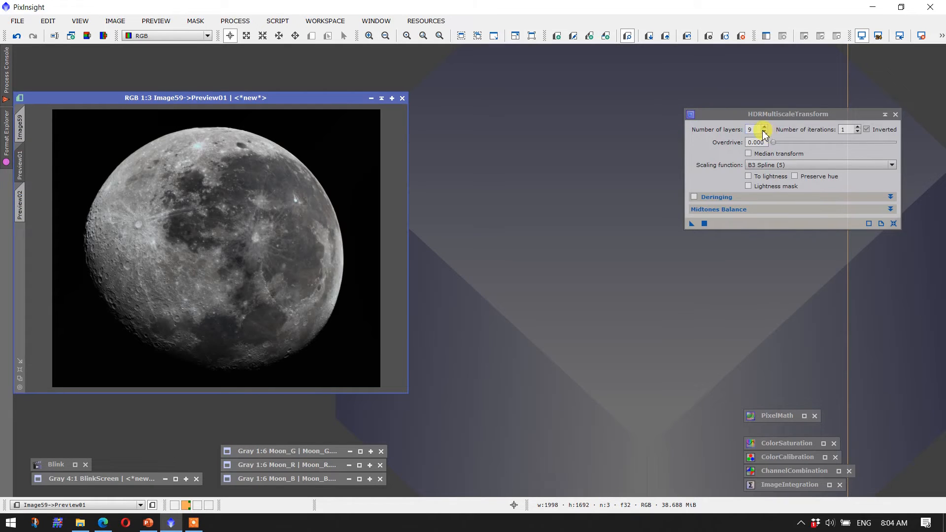
left_click(764, 132)
left_click(764, 132)
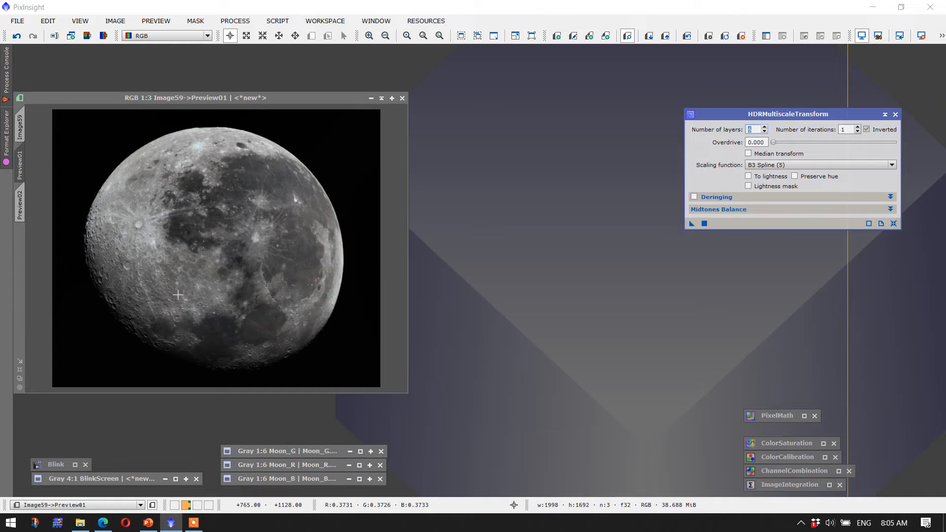
- Configure PixelMath with the expression 0.5 to create a new image in the Grayscale color space
double_click(773, 416)
left_click(618, 331)
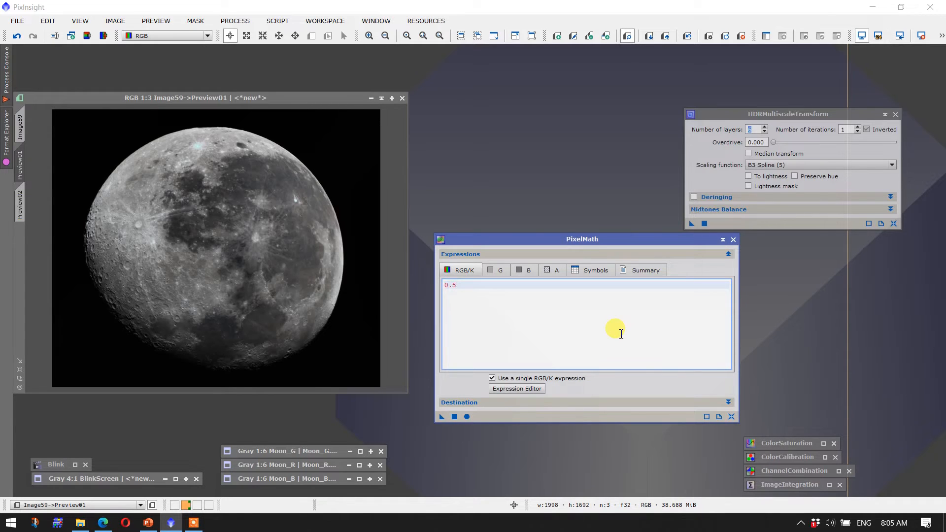
left_click(492, 262)
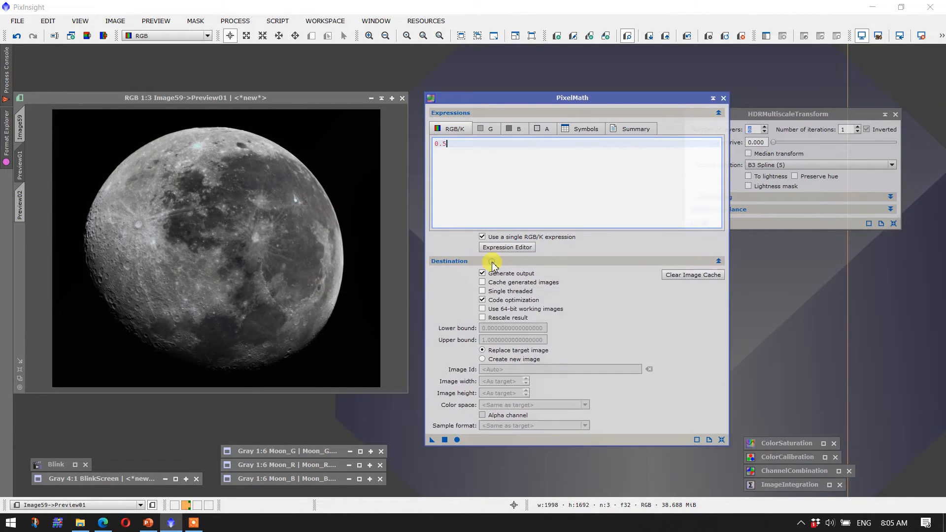
left_click(482, 359)
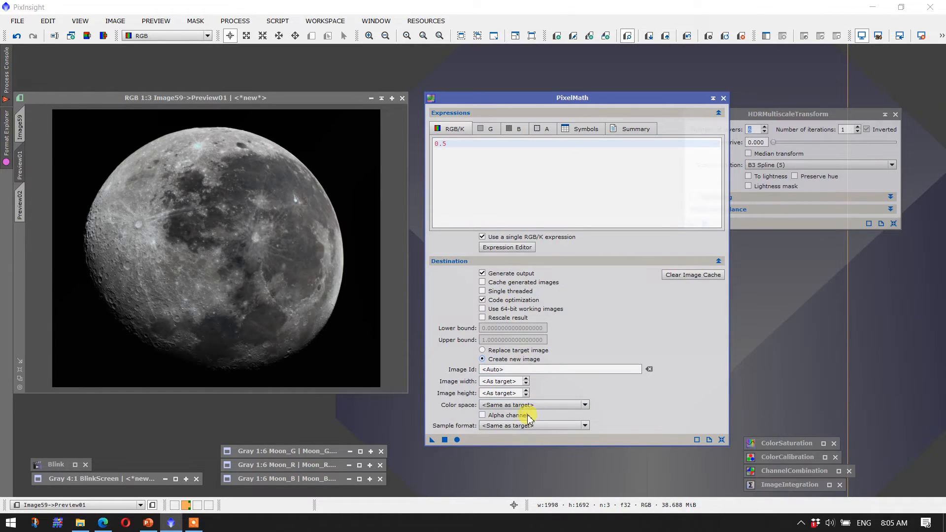
left_click(515, 404)
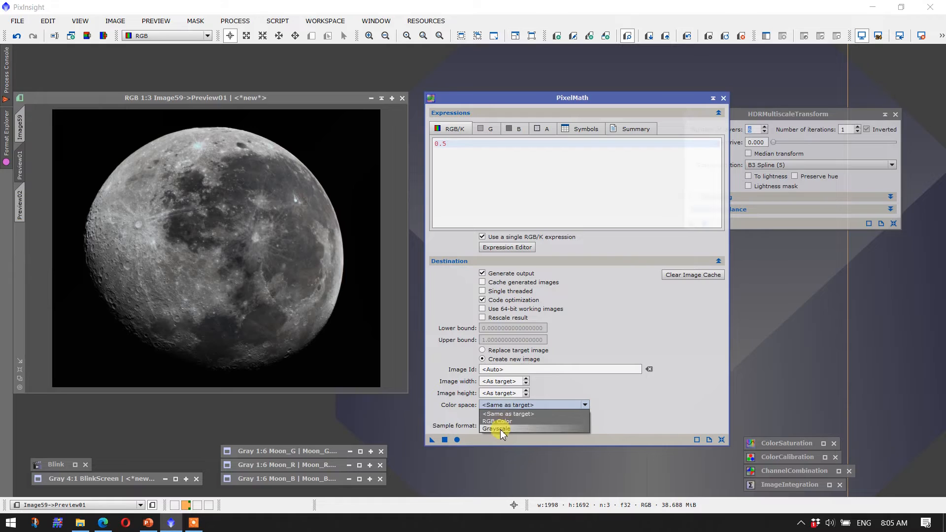
left_click(500, 429)
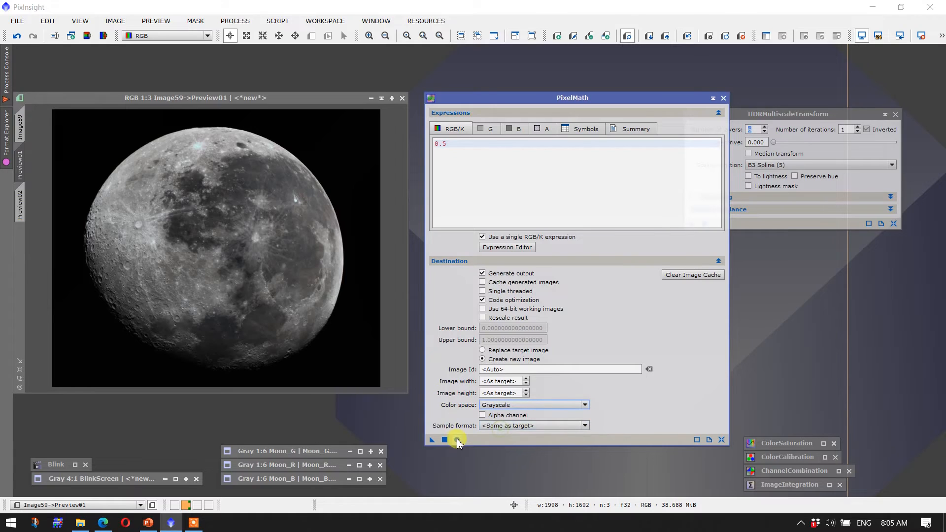
- Generate the uniform grey image from Image59 with PixelMath, iconize PixelMath, and place the new image beside the moon image
left_click(717, 260)
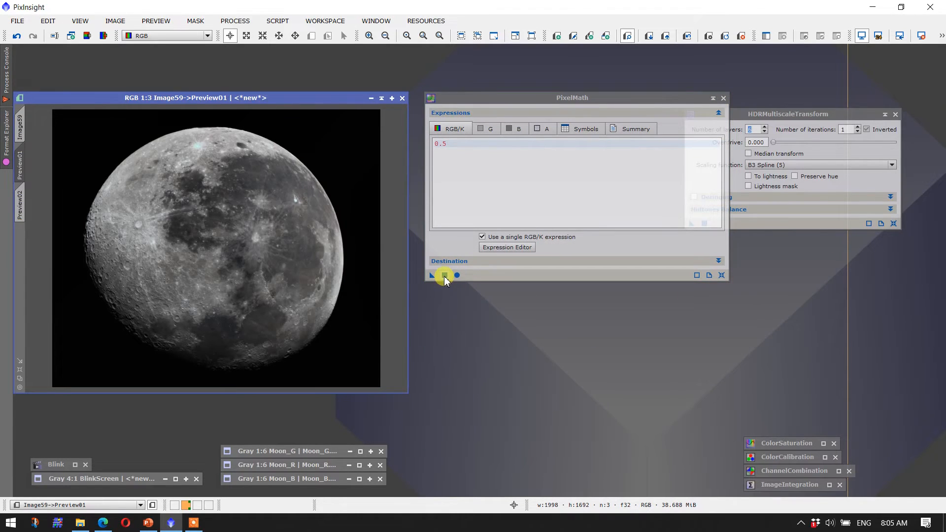
left_click(445, 275)
left_click(713, 98)
left_click_drag(250, 113, 629, 100)
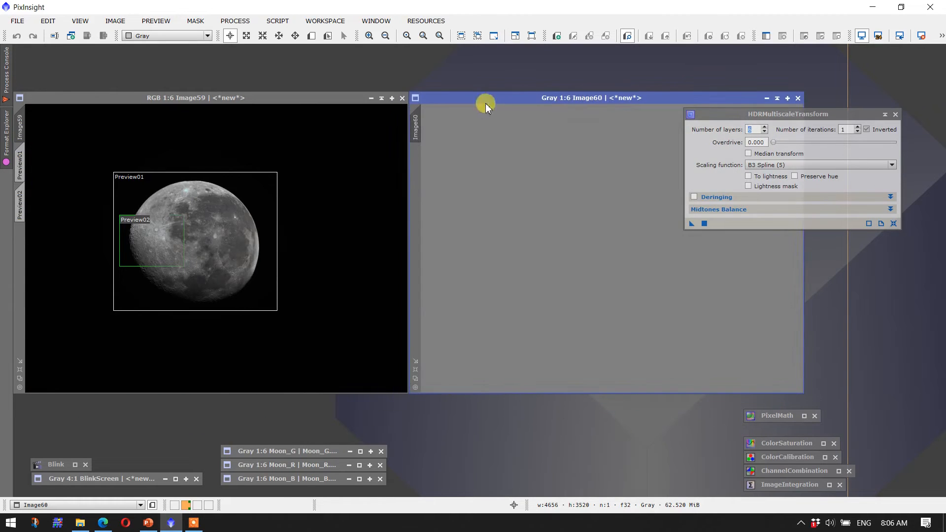
- Apply HDRMultiscaleTransform to Image59 through Image60 as its mask, with the mask overlay hidden
left_click_drag(416, 121, 134, 265)
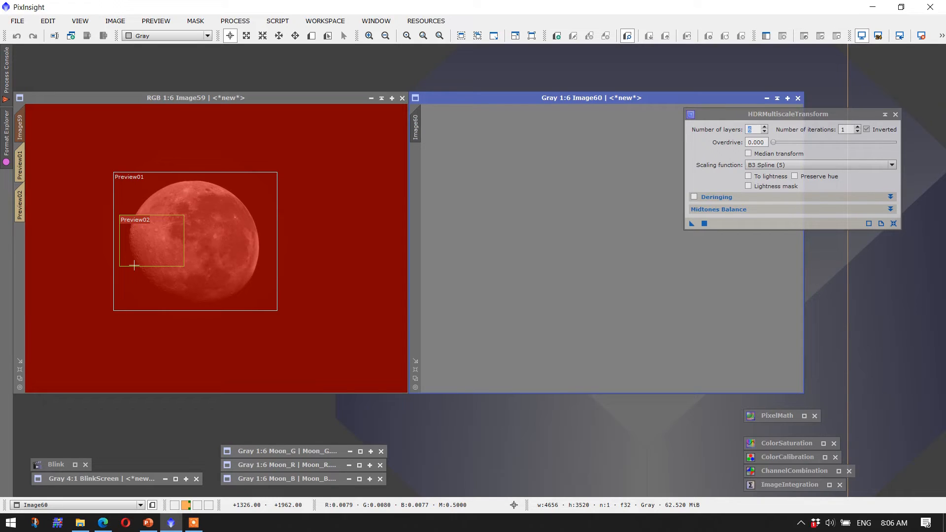
left_click(322, 100)
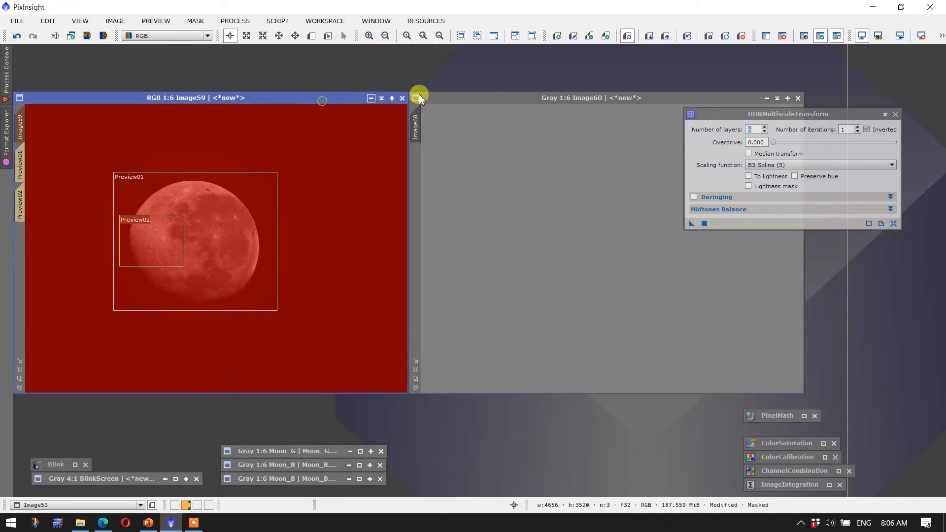
left_click(836, 36)
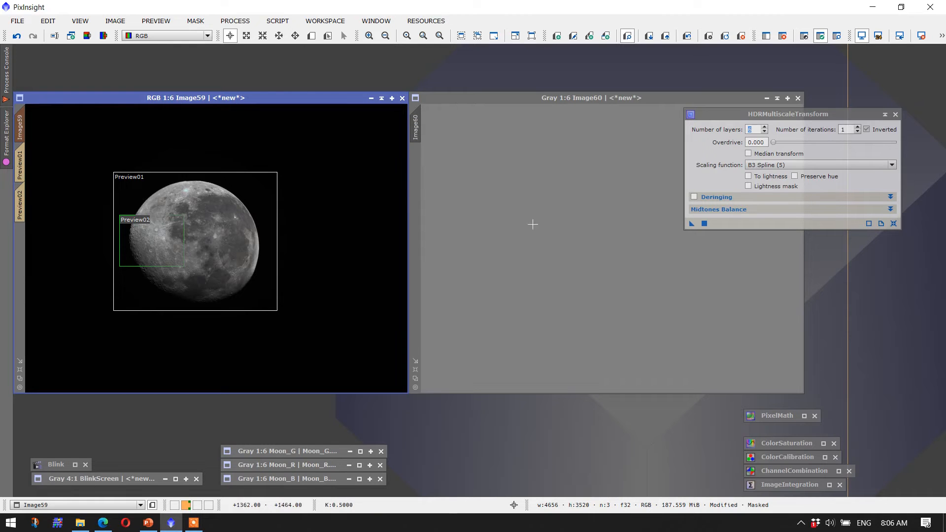
left_click(692, 223)
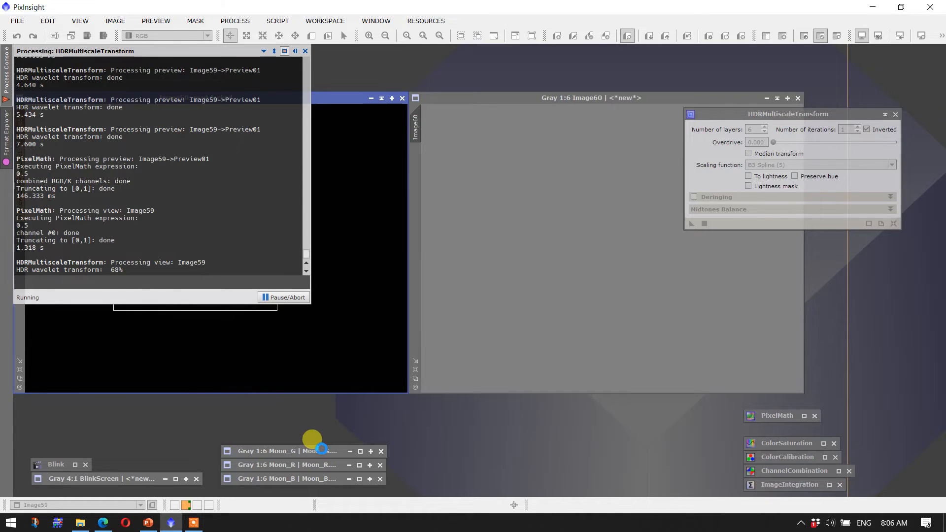
- Compare the moon's surface in Image59 before and after HDRMultiscaleTransform by undoing and redoing the process at 1:1 zoom
scroll(269, 234, "up", 4)
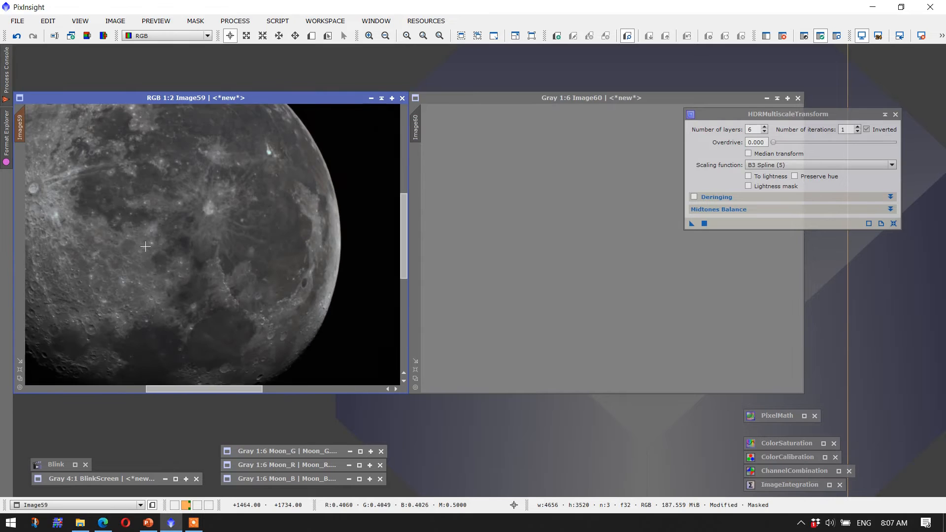
left_click_drag(227, 388, 167, 397)
left_click_drag(404, 198, 402, 235)
left_click(17, 36)
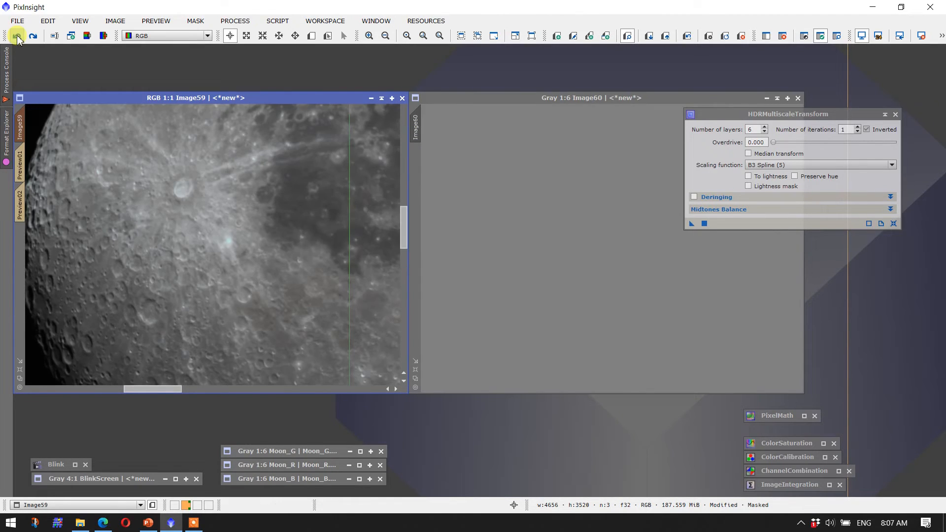
left_click(33, 37)
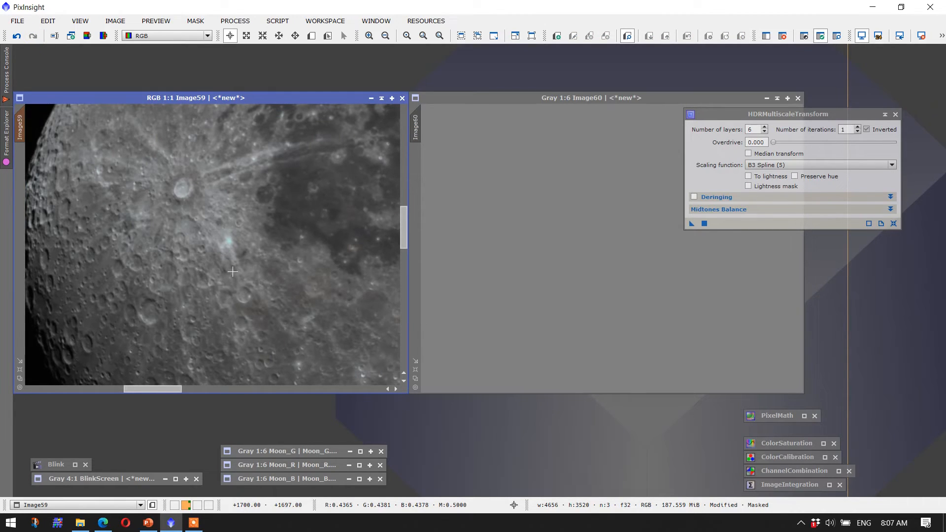
scroll(231, 275, "down", 2)
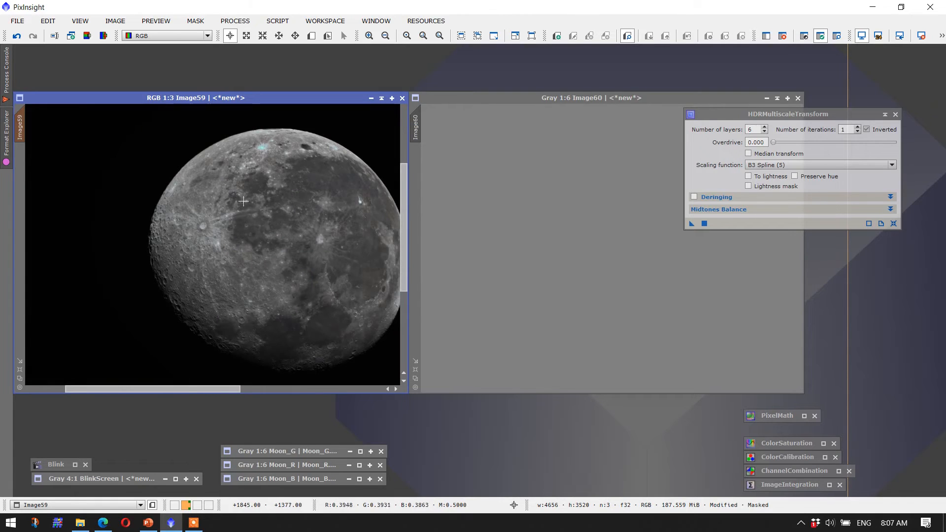
scroll(219, 288, "down", 3)
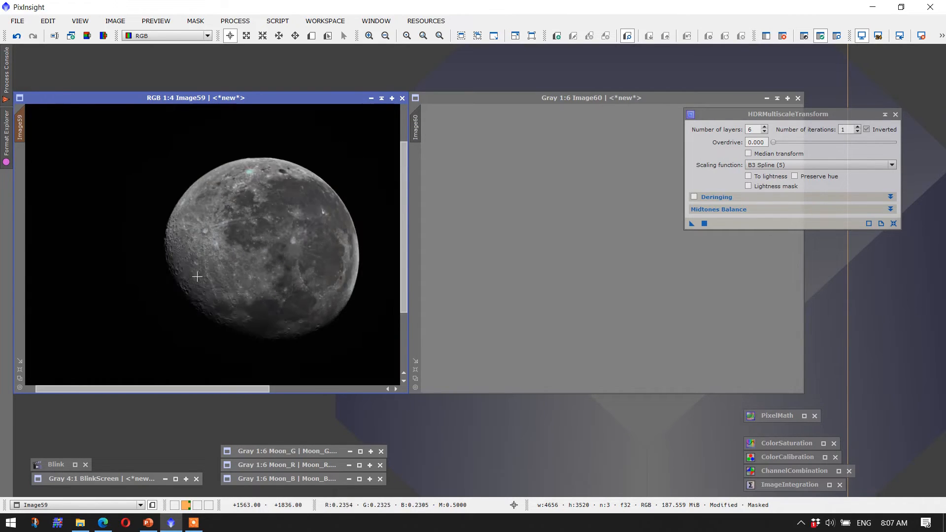
- Iconize Image60 and HDRMultiscaleTransform, and remove the mask from Image59
left_click(779, 98)
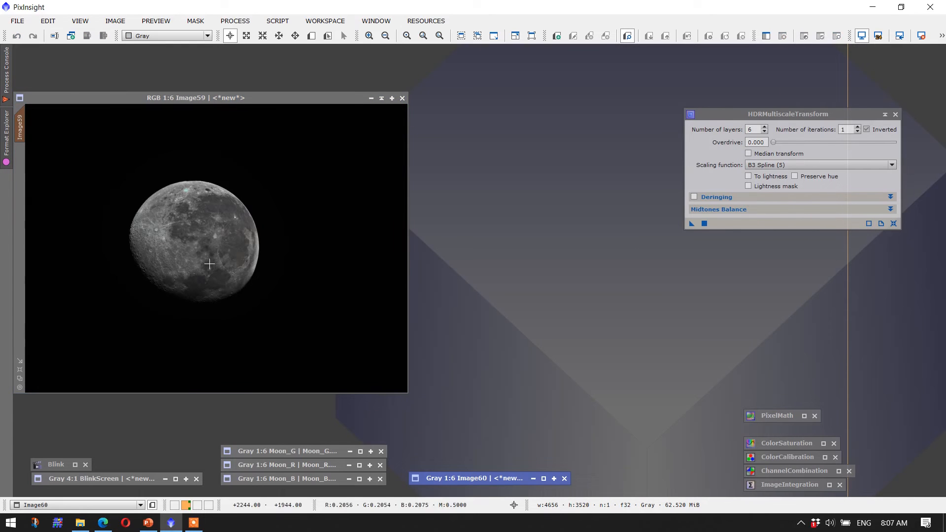
left_click(101, 96)
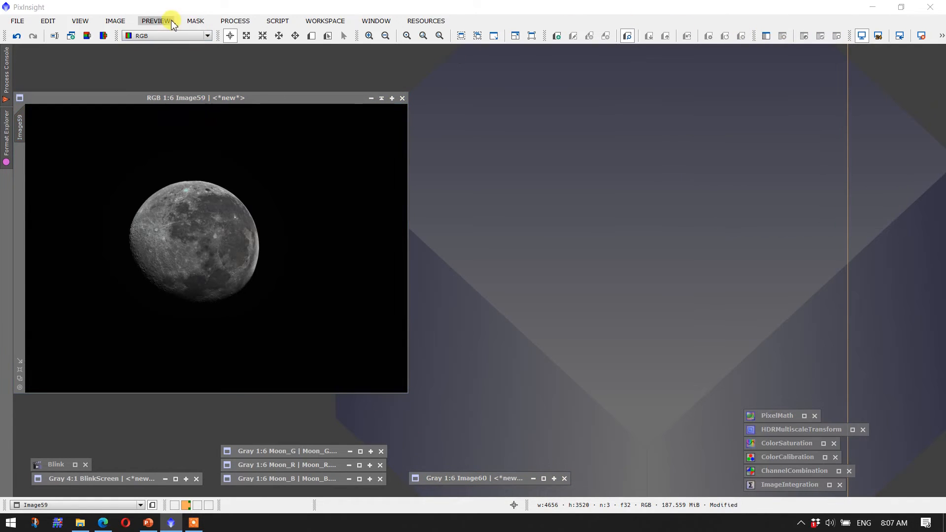
- Shape a CurvesTransformation RGB/K S-curve with points at input 0.07840, output 0.04952 and input 0.44960, output 0.49905, using the real-time preview
left_click(232, 21)
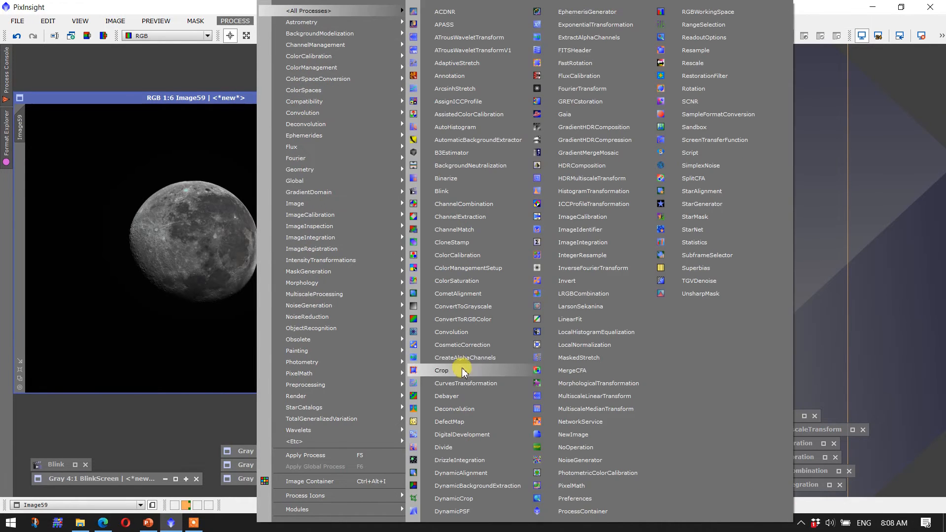
left_click(412, 383)
left_click_drag(529, 332, 532, 338)
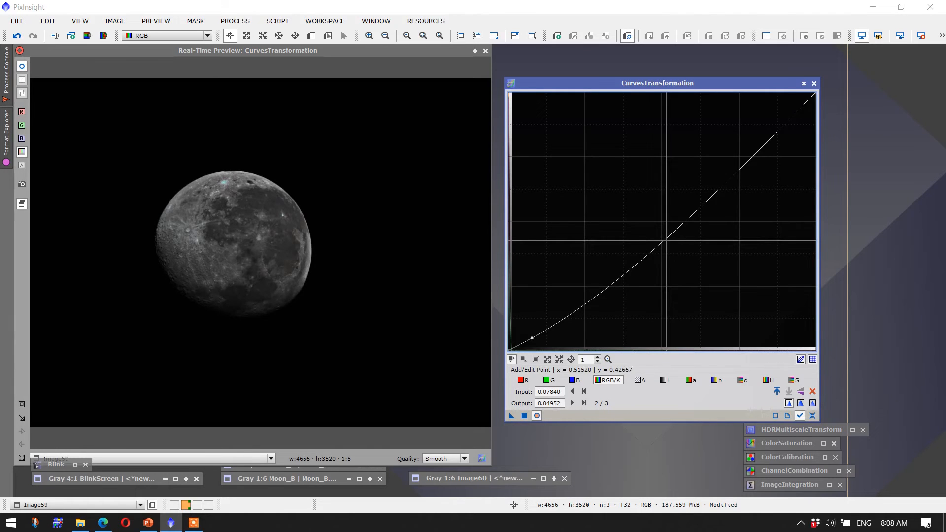
left_click_drag(666, 240, 646, 221)
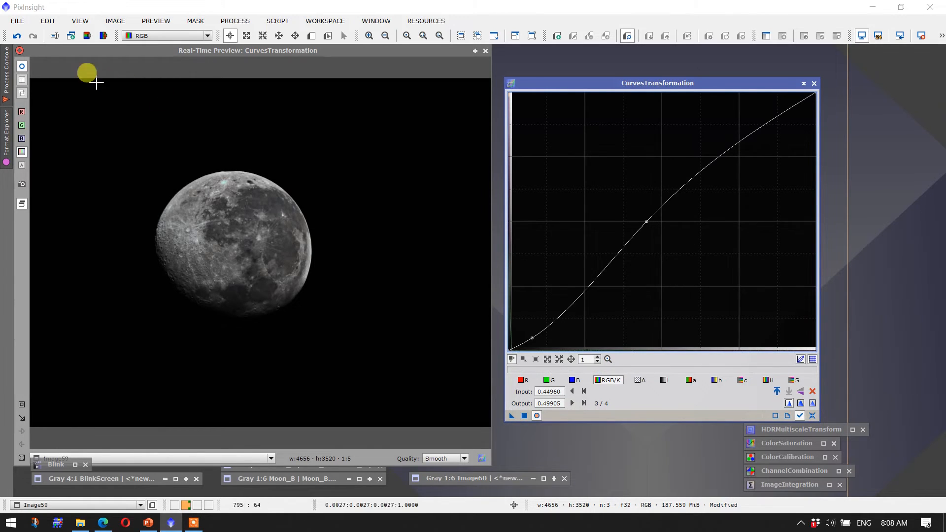
- Compare Image59 with and without the RGB/K curve in the real-time preview
left_click(24, 66)
left_click(24, 66)
left_click(24, 66)
left_click(24, 66)
left_click(24, 66)
left_click(24, 66)
left_click(24, 66)
left_click(24, 66)
- Apply the curve to Image59, close the real-time preview, and park the iconized CurvesTransformation above the PixelMath icon
left_click_drag(513, 415, 519, 422)
left_click(523, 417)
double_click(665, 83)
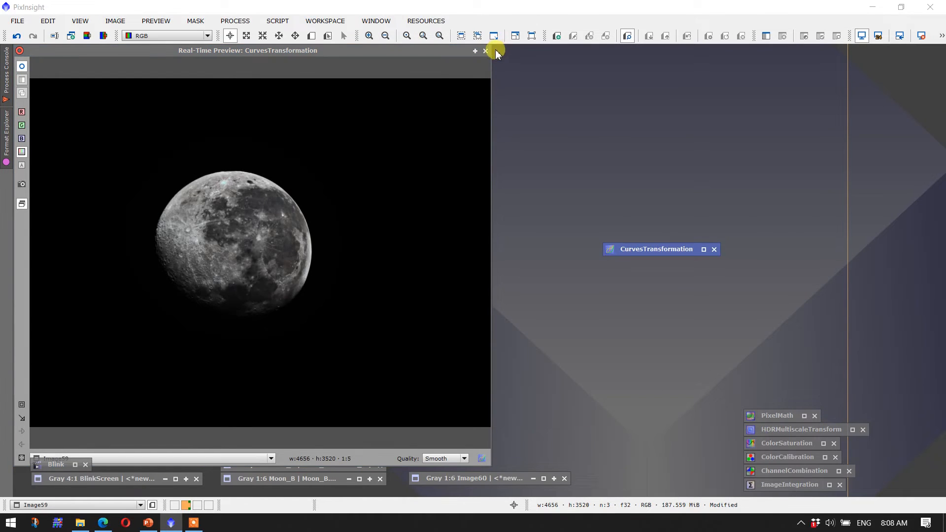
left_click(486, 51)
left_click_drag(620, 248, 772, 404)
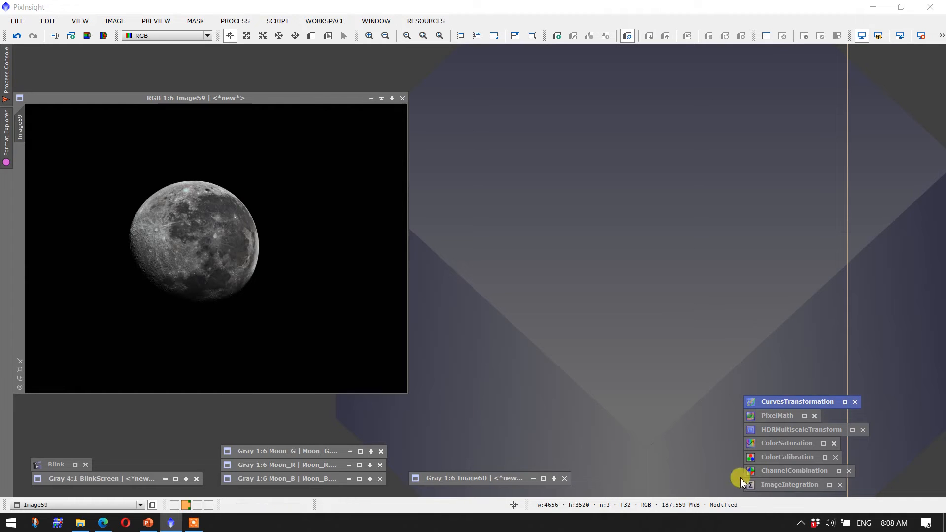
- Restore ColorSaturation beside the image, define a preview around the whole moon in Image59, and display that preview at 1:3
double_click(785, 443)
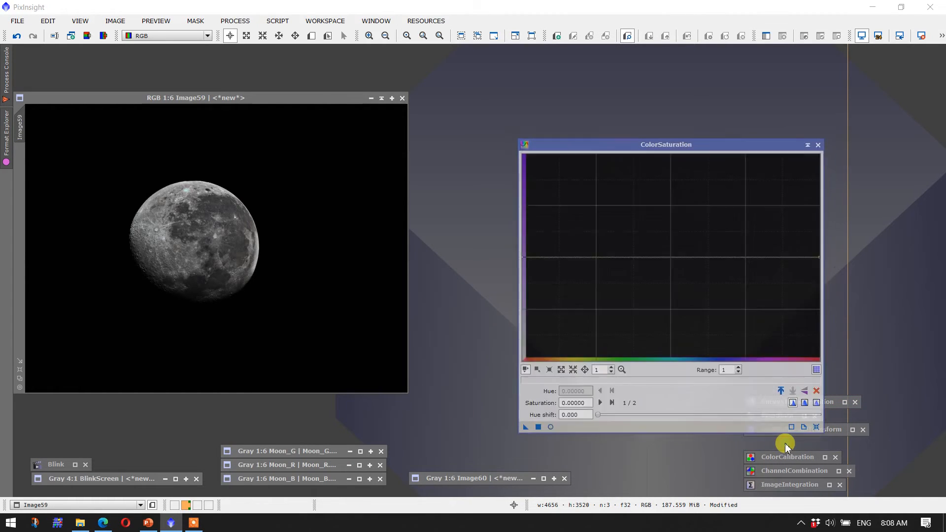
left_click_drag(638, 139, 705, 70)
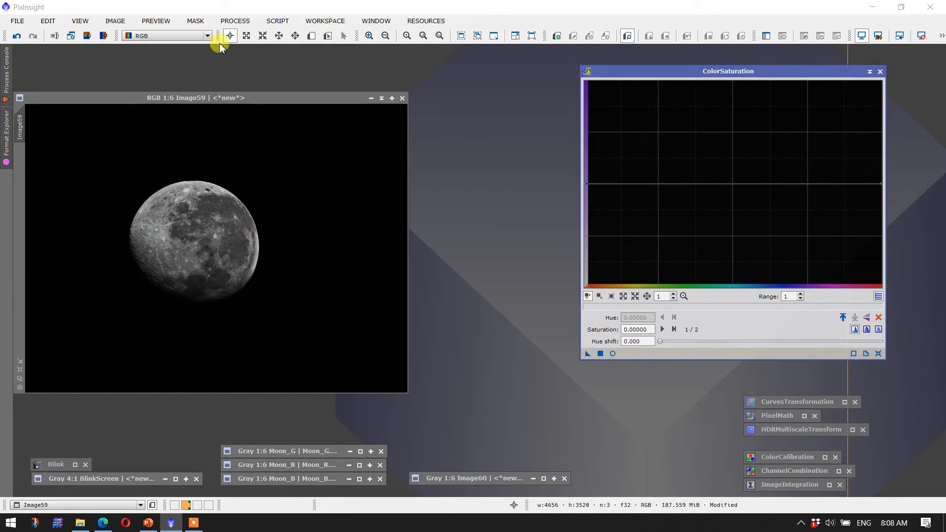
left_click(213, 148)
left_click(312, 36)
left_click_drag(122, 178, 276, 315)
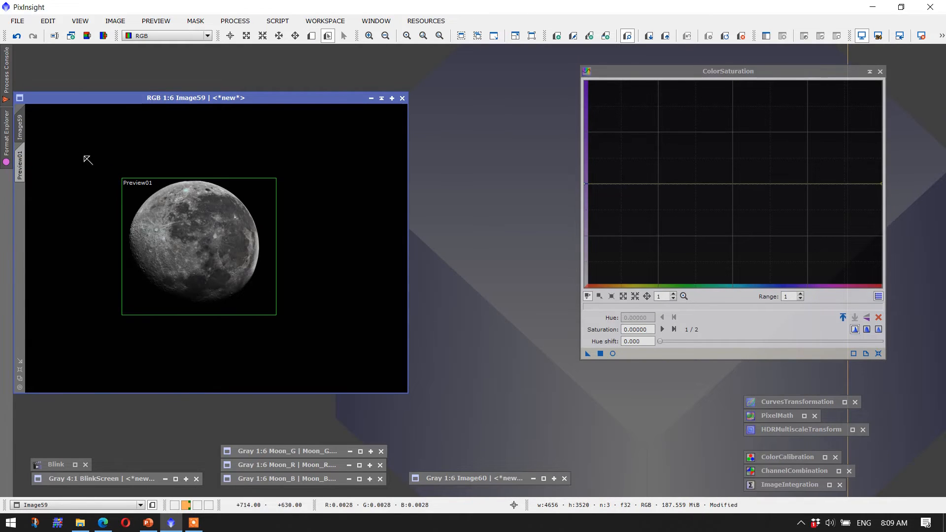
left_click(20, 156)
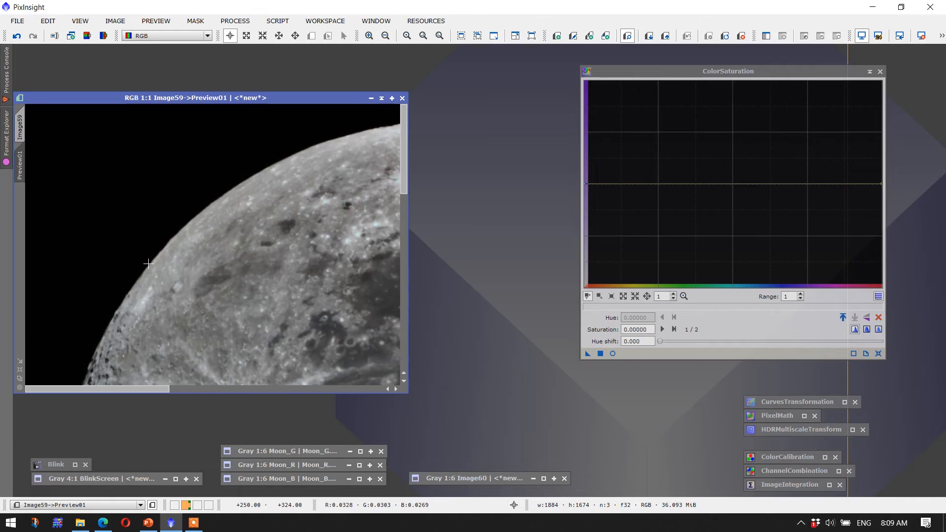
scroll(148, 263, "down", 2)
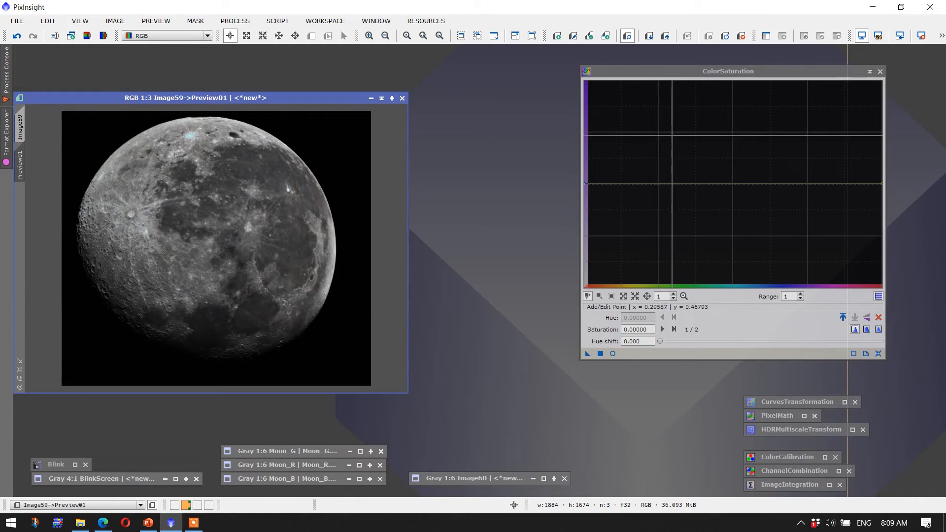
- Set the ColorSaturation range to 6 and probe the cyan spot near the moon's upper edge in the real-time preview to locate its hue
left_click(626, 73)
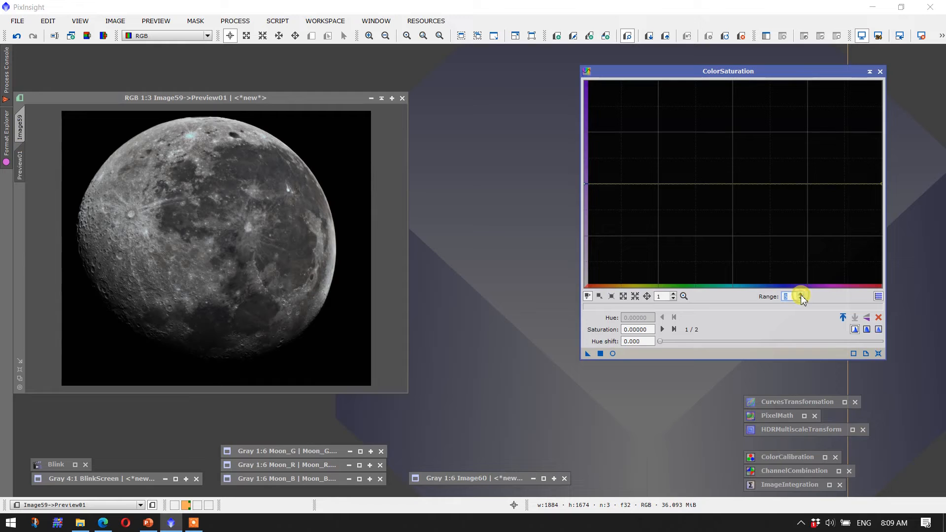
left_click(613, 354)
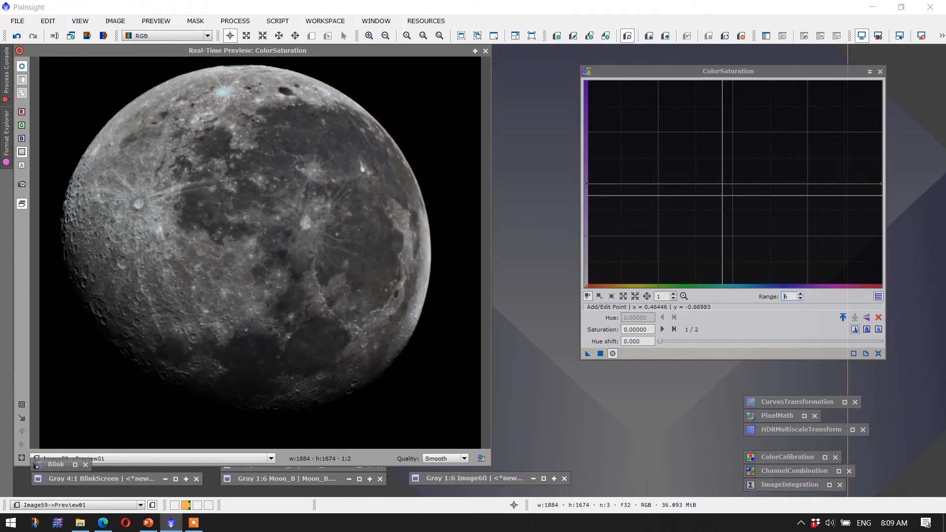
left_click(224, 92)
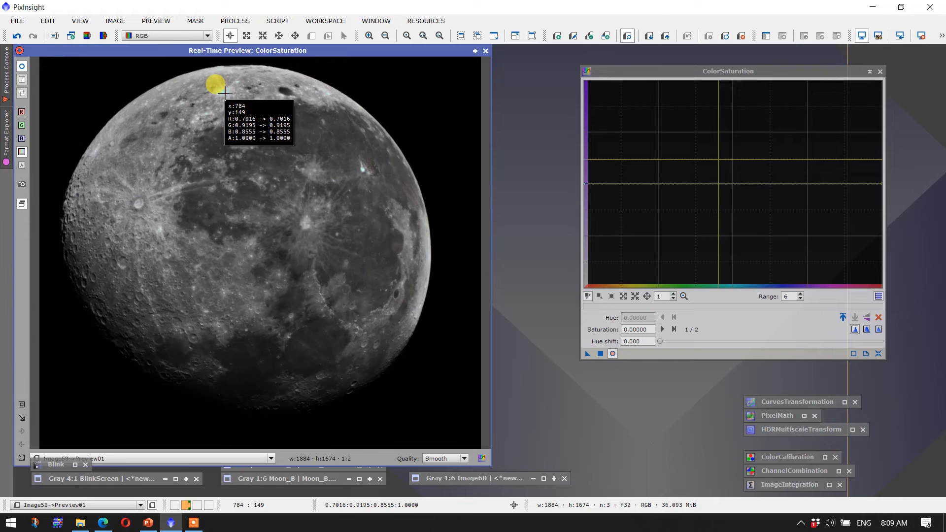
left_click_drag(225, 93, 225, 94)
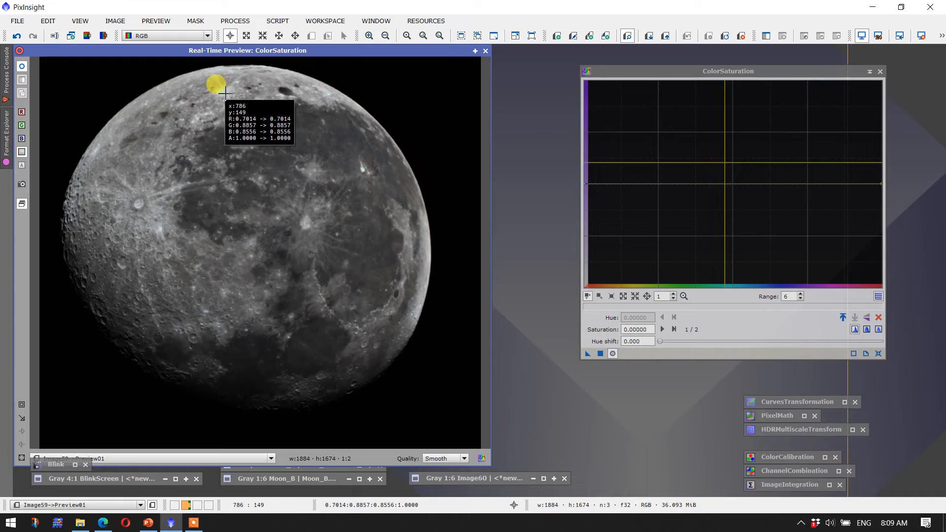
left_click_drag(225, 93, 225, 93)
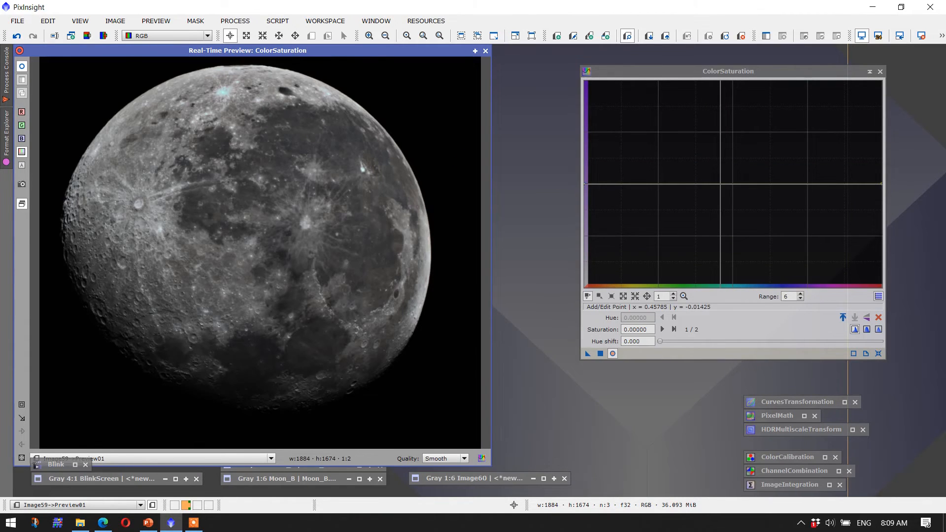
- Add points near zero saturation on the ColorSaturation curve at hues of about 0.16, 0.36, 0.46, 0.57 and 0.83
left_click(721, 184)
left_click(690, 184)
left_click(751, 184)
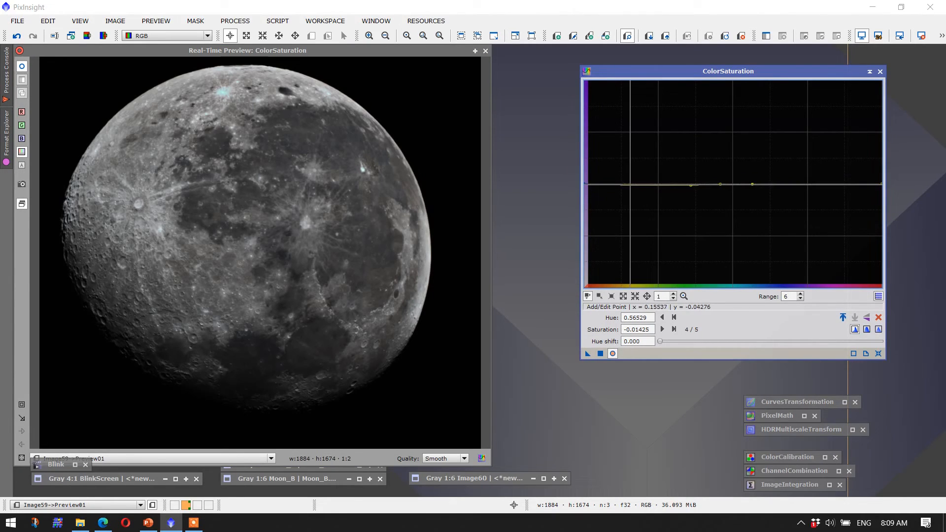
left_click(631, 185)
left_click(832, 185)
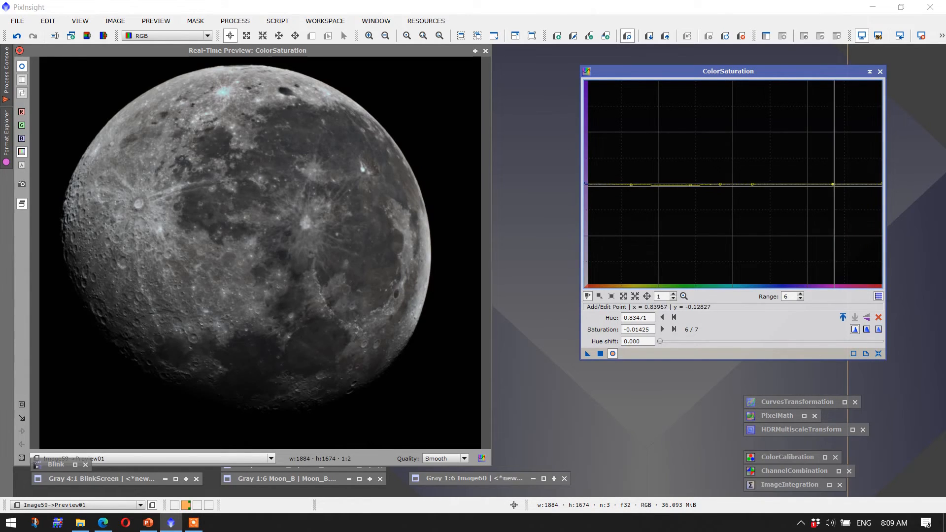
- Raise every saturation curve point except the cyan one at hue 0.46 to a saturation of about 3.0 to 3.2
left_click_drag(833, 187, 834, 131)
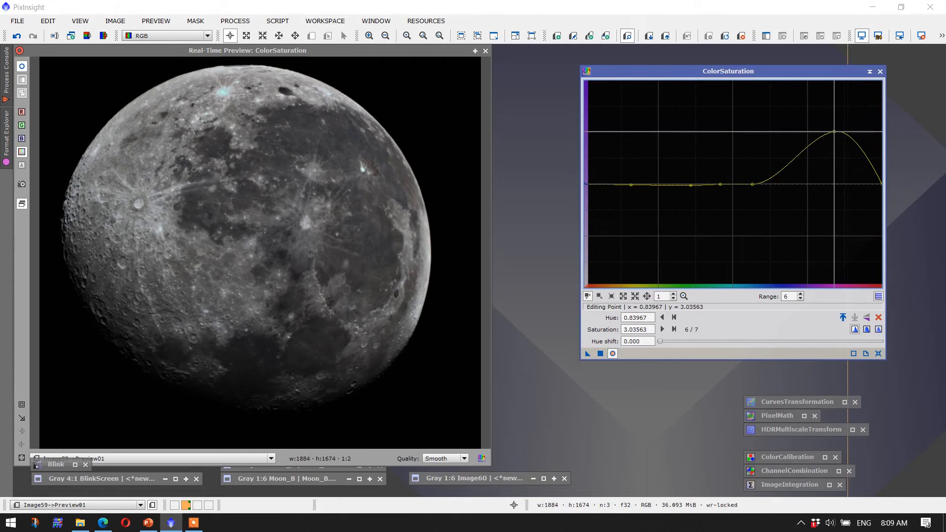
left_click_drag(881, 185, 882, 132)
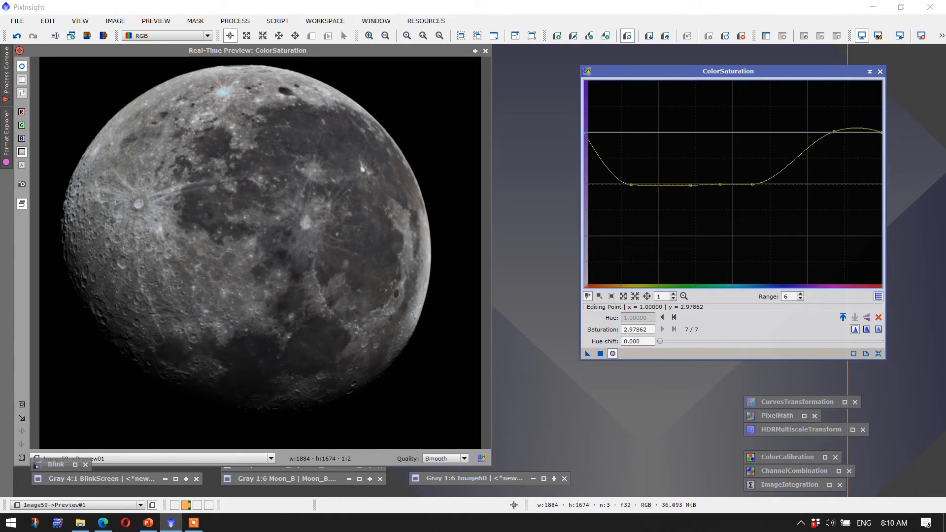
left_click_drag(752, 184, 757, 129)
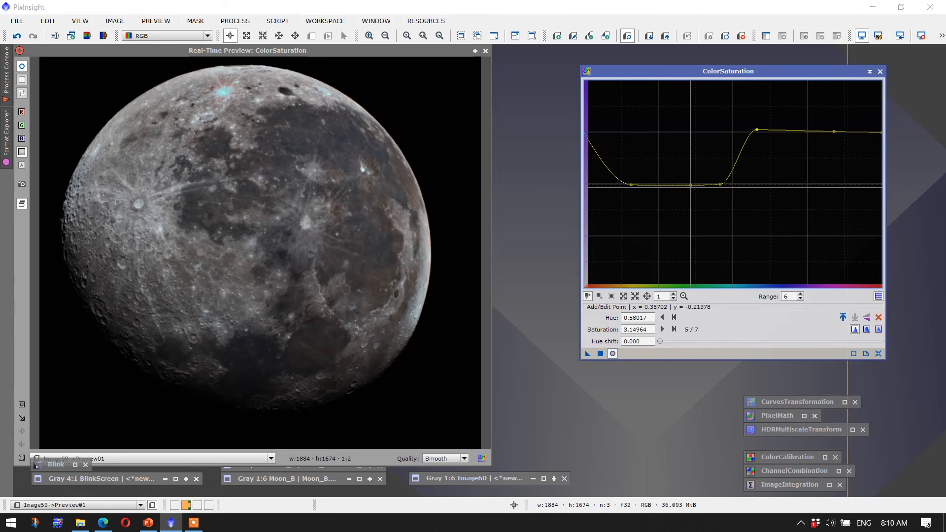
left_click_drag(691, 185, 691, 129)
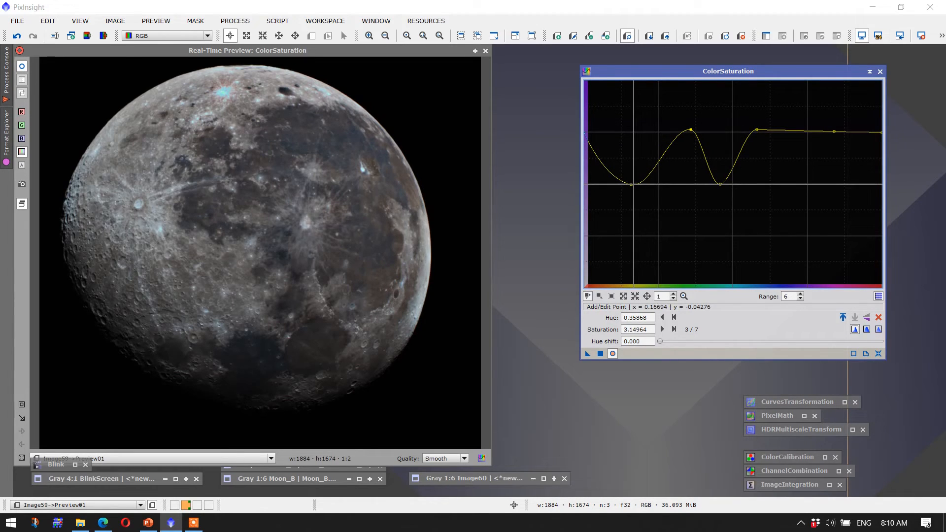
left_click_drag(631, 184, 626, 129)
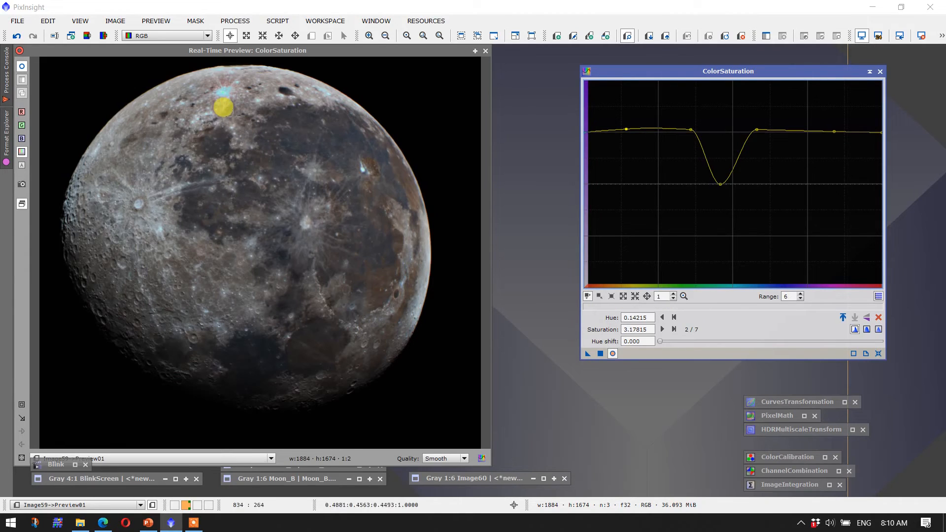
- Set the cyan point to hue 0.47934, saturation -3.23515, add a red point at hue 0.01818, saturation 3.23515, and apply ColorSaturation to Image59
left_click_drag(720, 184, 721, 149)
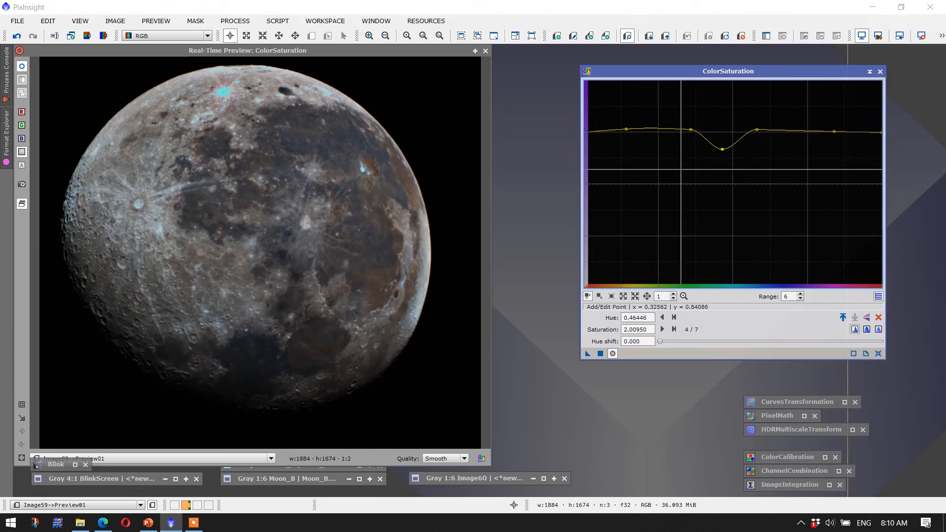
left_click_drag(722, 149, 718, 226)
left_click(589, 128)
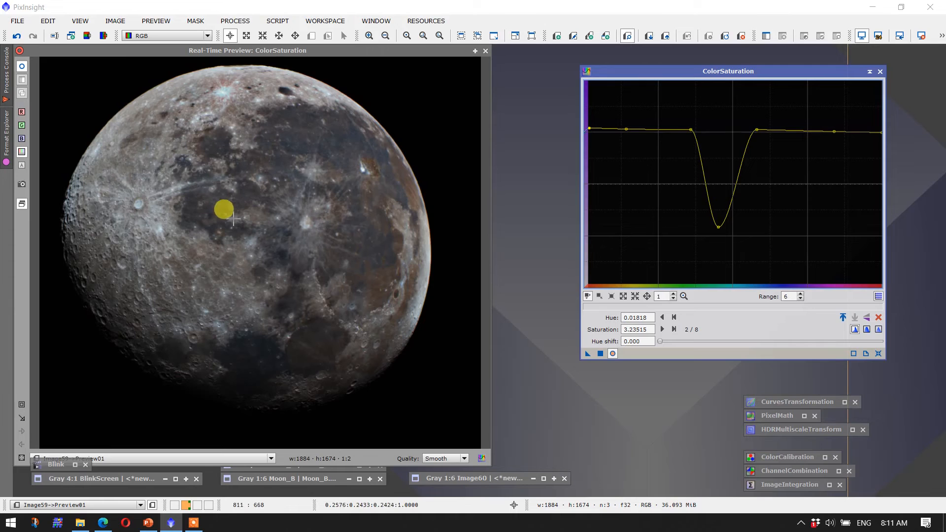
left_click(23, 65)
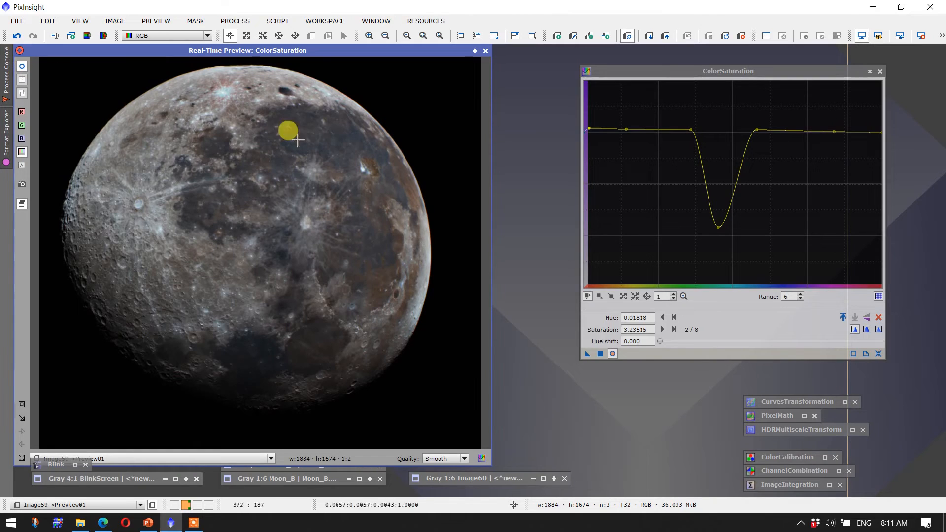
left_click_drag(719, 227, 724, 238)
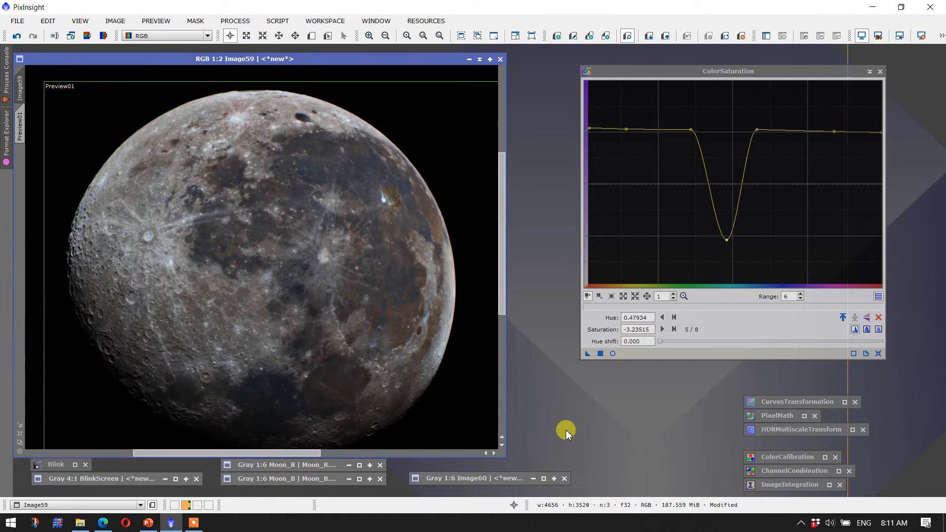
- Try a second application of the same ColorSaturation curve to Image59 and undo it
key("ctrl+shift+z")
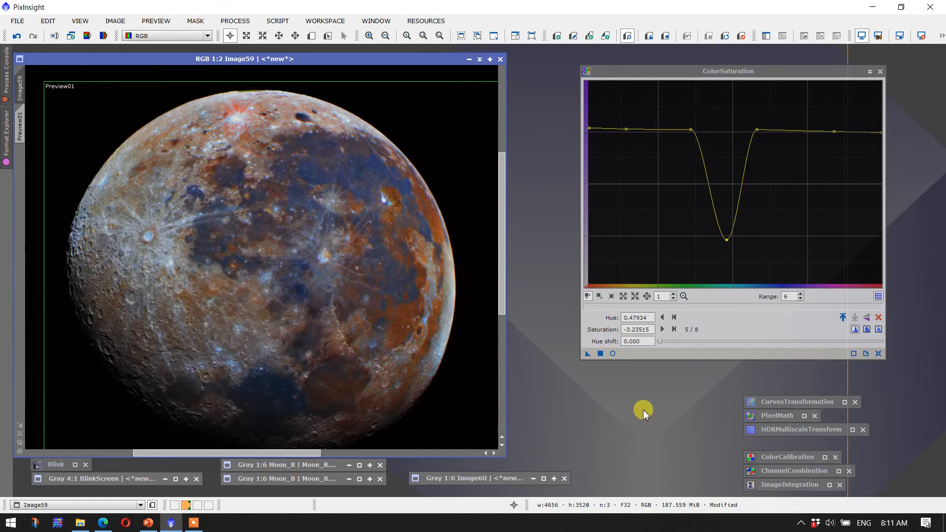
left_click(20, 36)
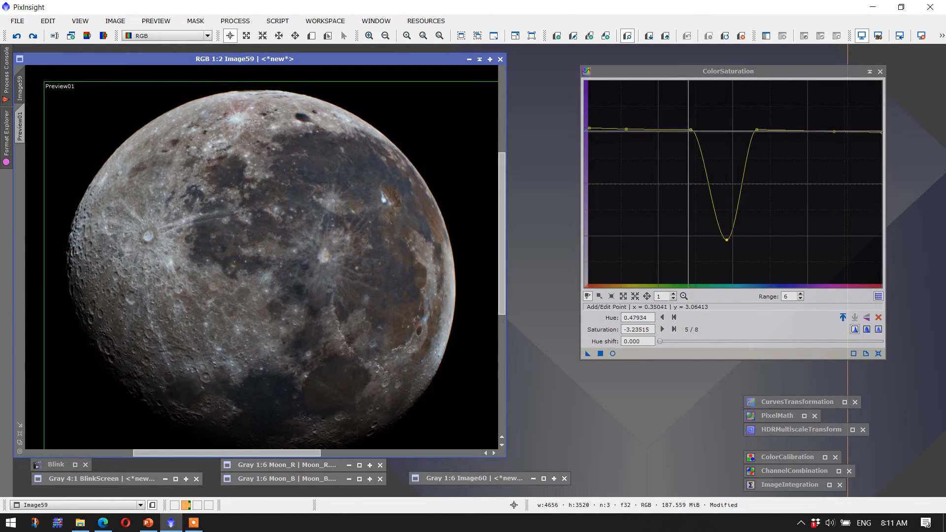
- Lower every saturation curve point except the cyan one to a saturation of about 0.67 and apply ColorSaturation to Image59
left_click(692, 130)
left_click_drag(692, 130, 698, 164)
left_click_drag(626, 129, 638, 168)
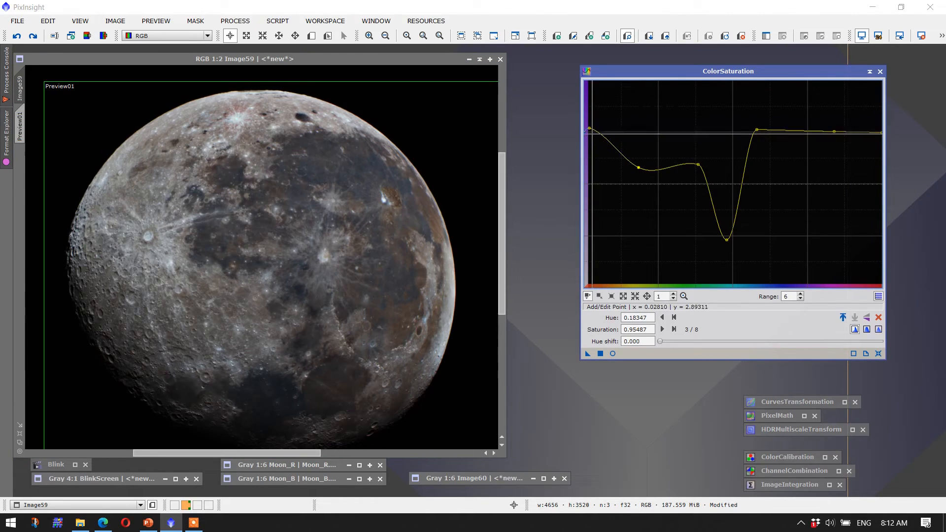
left_click_drag(590, 129, 588, 172)
left_click_drag(881, 132, 881, 172)
left_click_drag(834, 132, 843, 171)
left_click_drag(756, 129, 763, 171)
left_click_drag(698, 165, 698, 172)
left_click_drag(639, 167, 640, 173)
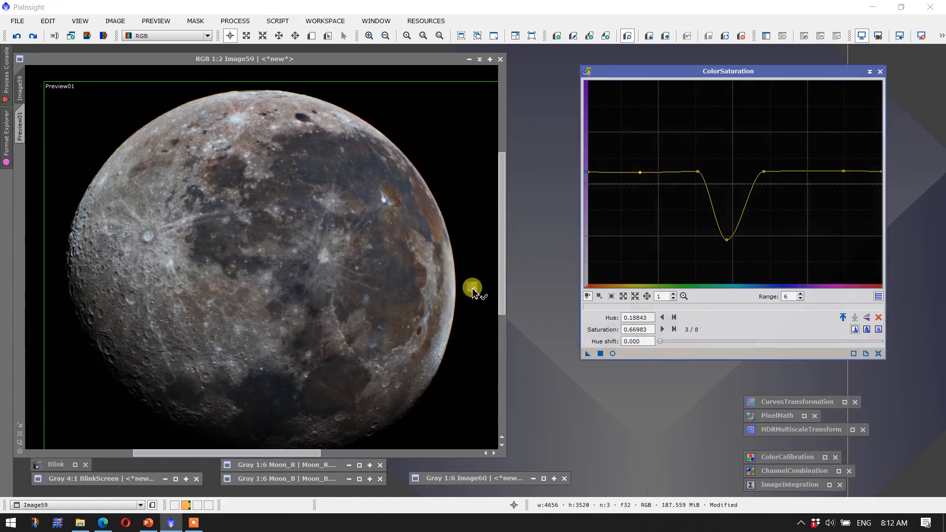
left_click_drag(472, 288, 473, 289)
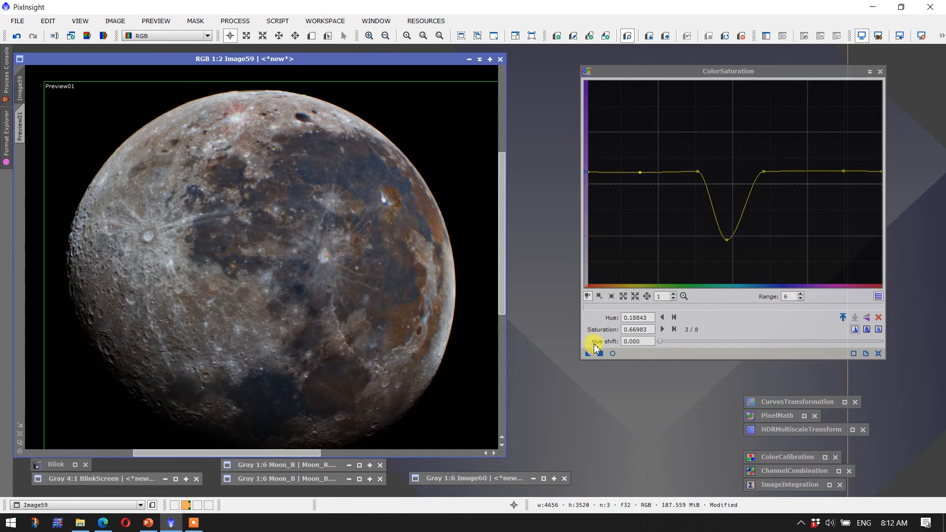
left_click_drag(587, 354, 490, 275)
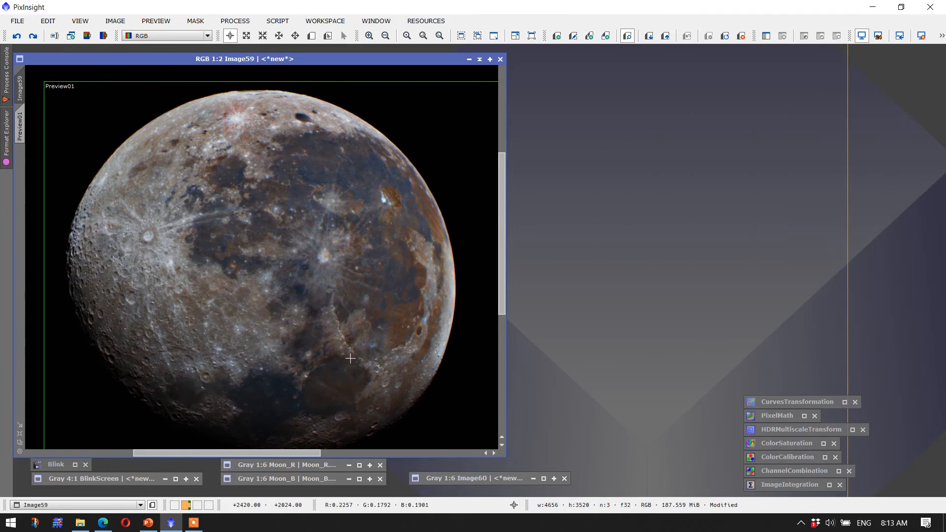
- Delete Preview01 from Image59 and enlarge the image window
left_click(20, 441)
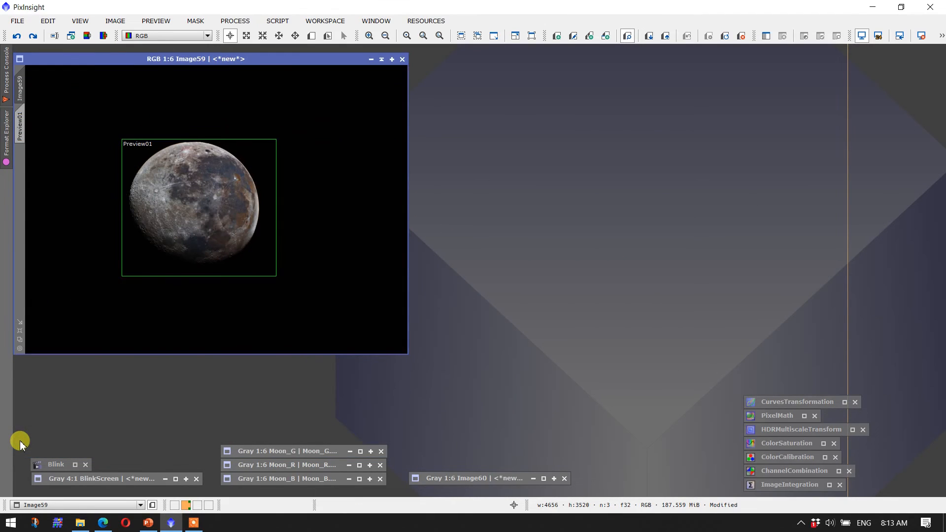
left_click(161, 22)
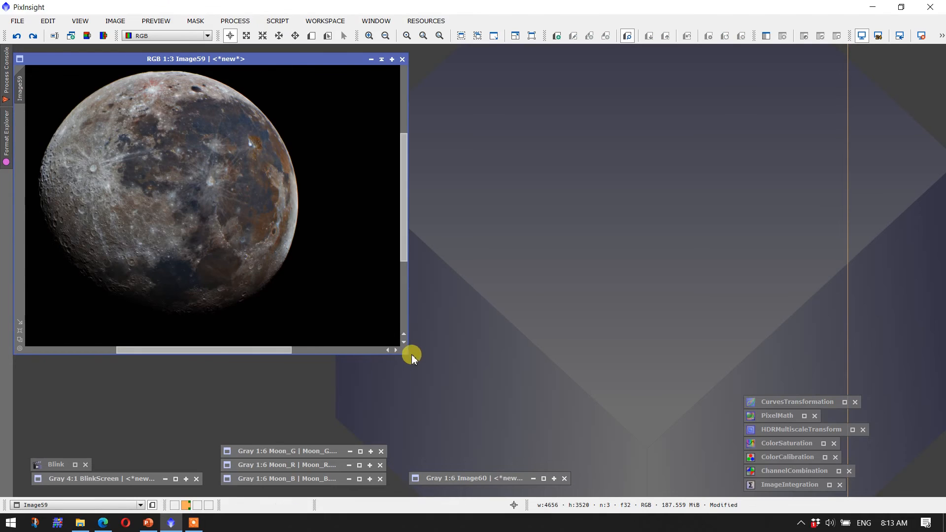
left_click_drag(411, 354, 545, 485)
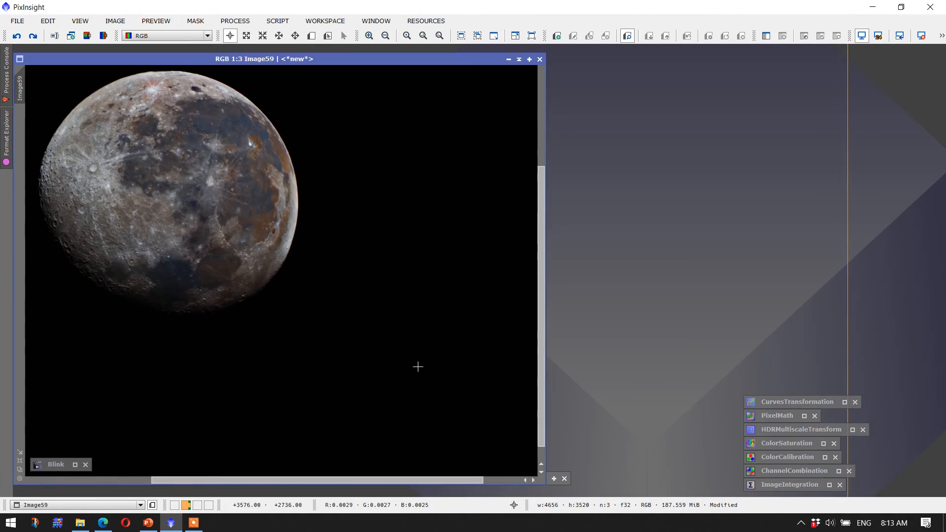
- Examine the colours and surface detail across the moon in Image59 at 1:2 and 1:1, finishing with the whole disc at 1:3
scroll(416, 342, "up", 1)
left_click_drag(542, 359, 540, 286)
left_click_drag(314, 481, 237, 481)
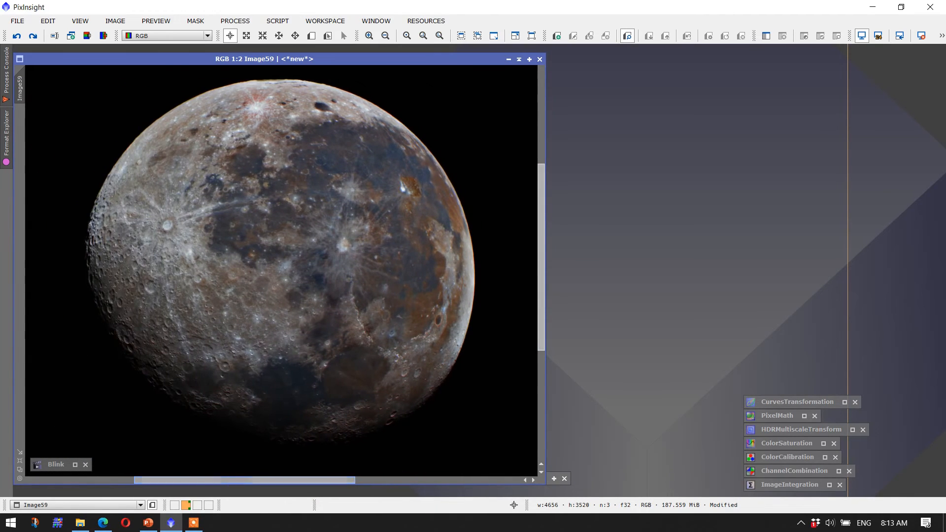
left_click(17, 478)
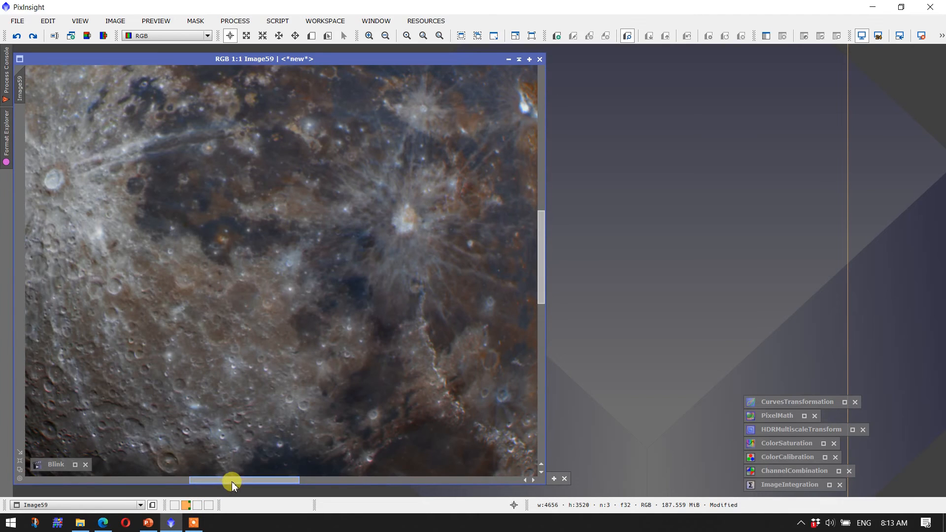
left_click_drag(232, 482, 192, 484)
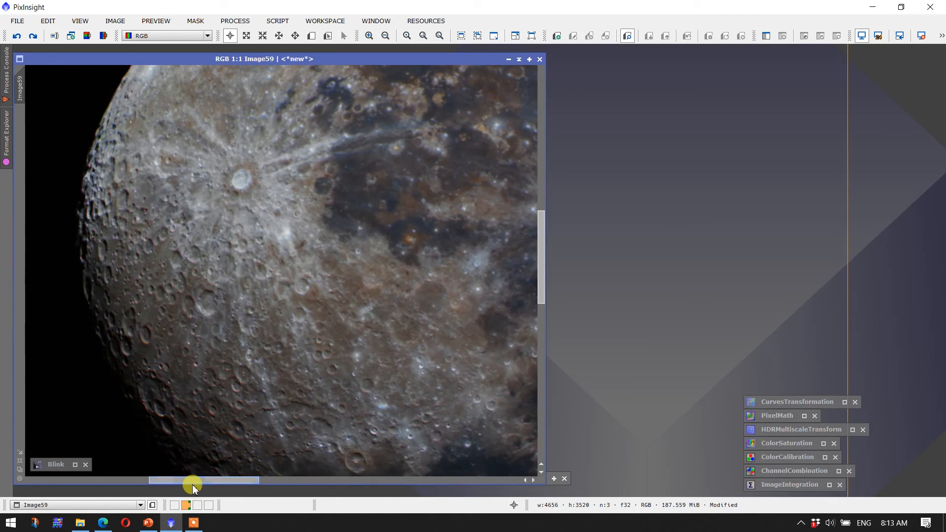
left_click_drag(542, 281, 527, 231)
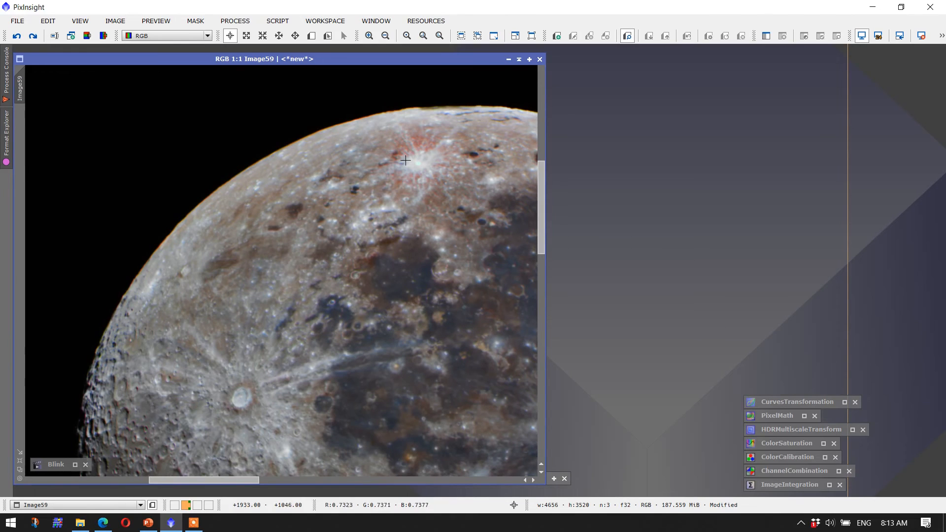
mouse_move(250, 478)
left_mouse_down()
mouse_move(220, 479)
mouse_move(295, 488)
left_mouse_up()
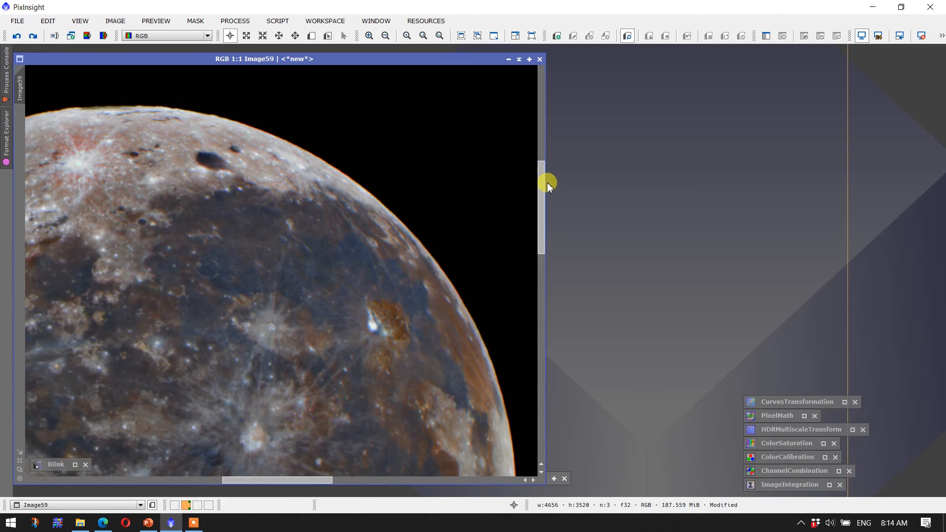
left_click_drag(541, 176, 553, 234)
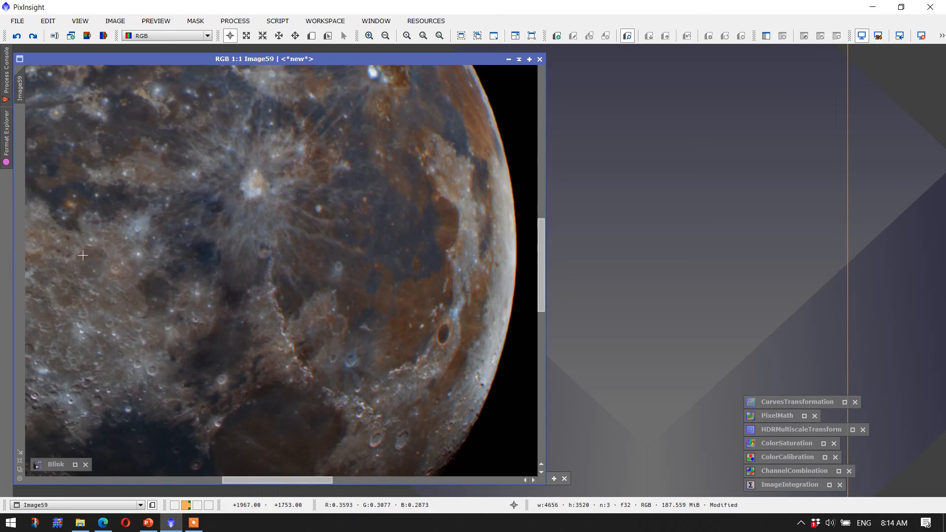
left_click_drag(307, 481, 285, 484)
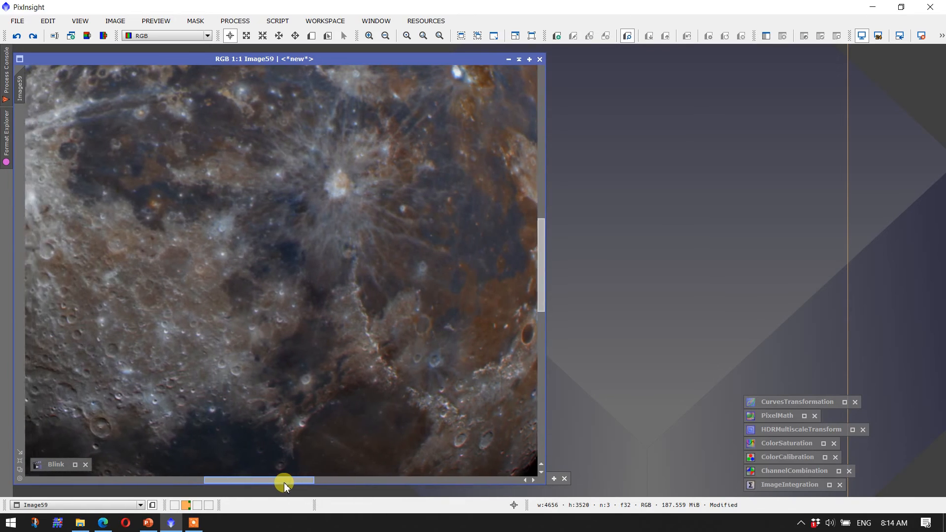
scroll(313, 270, "down", 2)
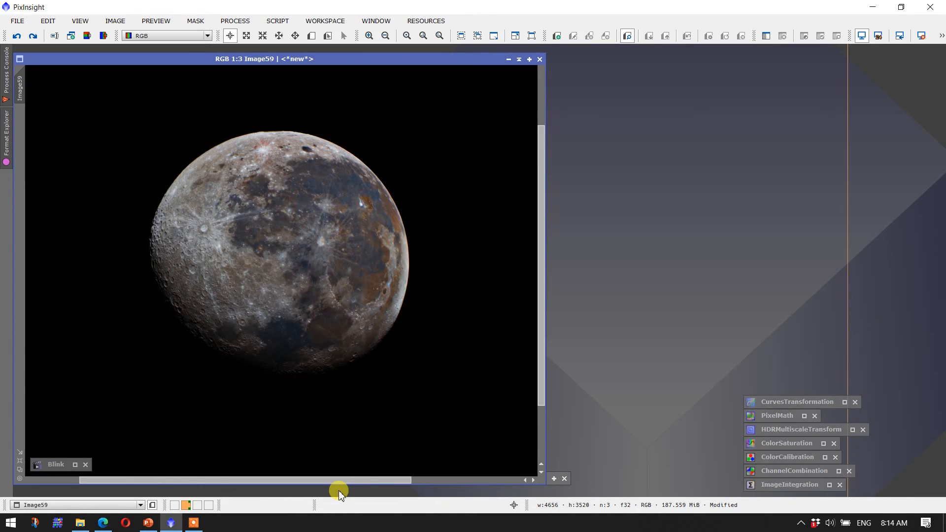